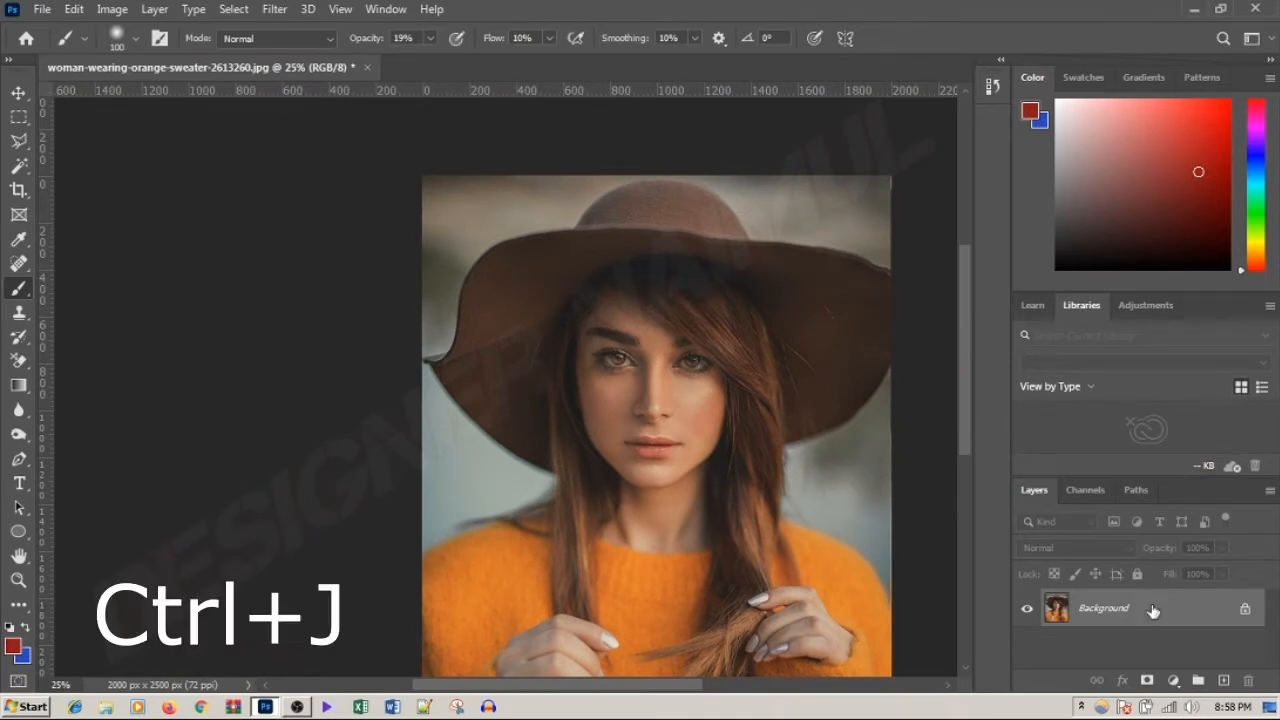
Step: Duplicate the Background layer and activate the Move tool
key("ctrl+j")
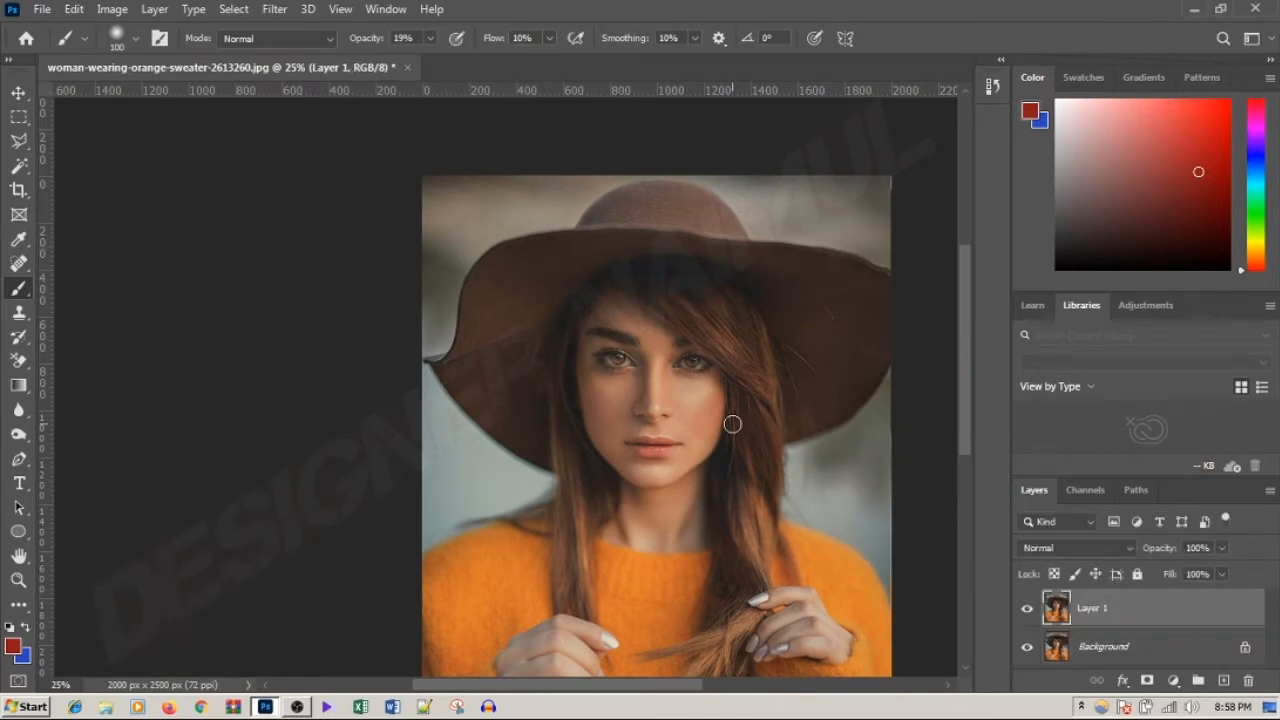
left_click(18, 93)
left_click_drag(622, 349, 647, 334)
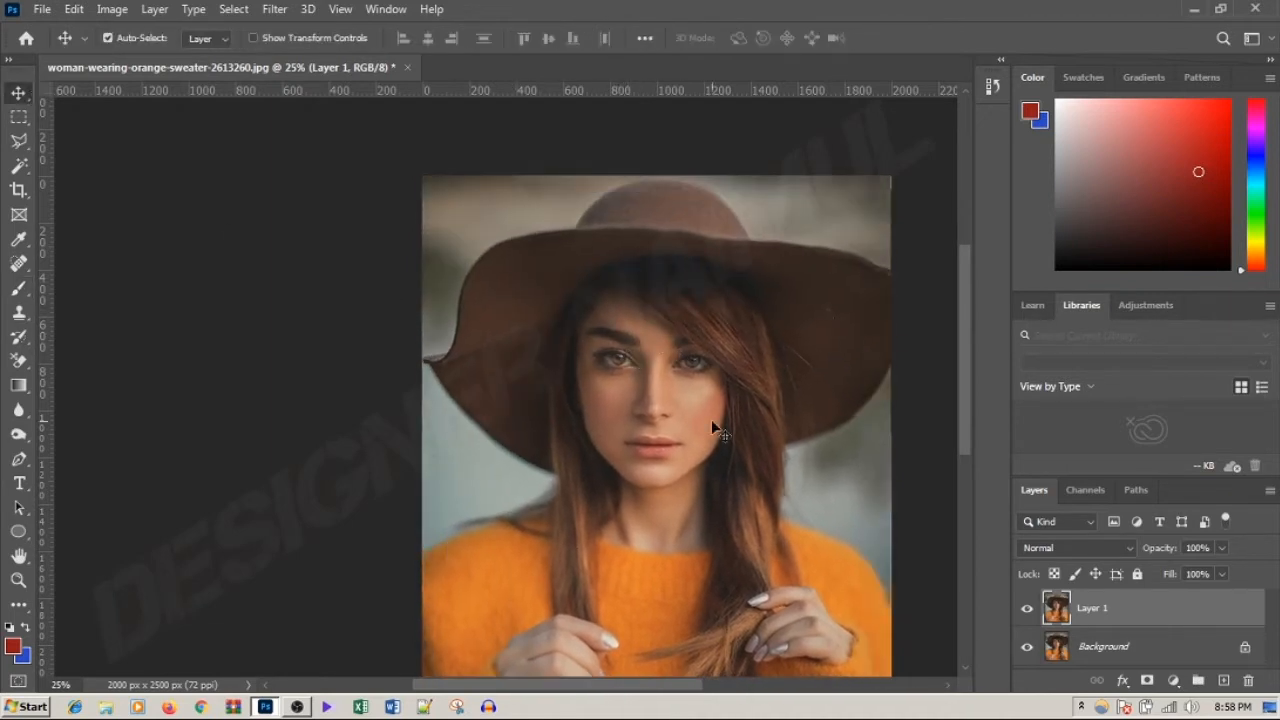
Step: Examine the grain and skin texture around the woman's eyes, nose and cheeks up close
scroll(711, 419, "up", 2)
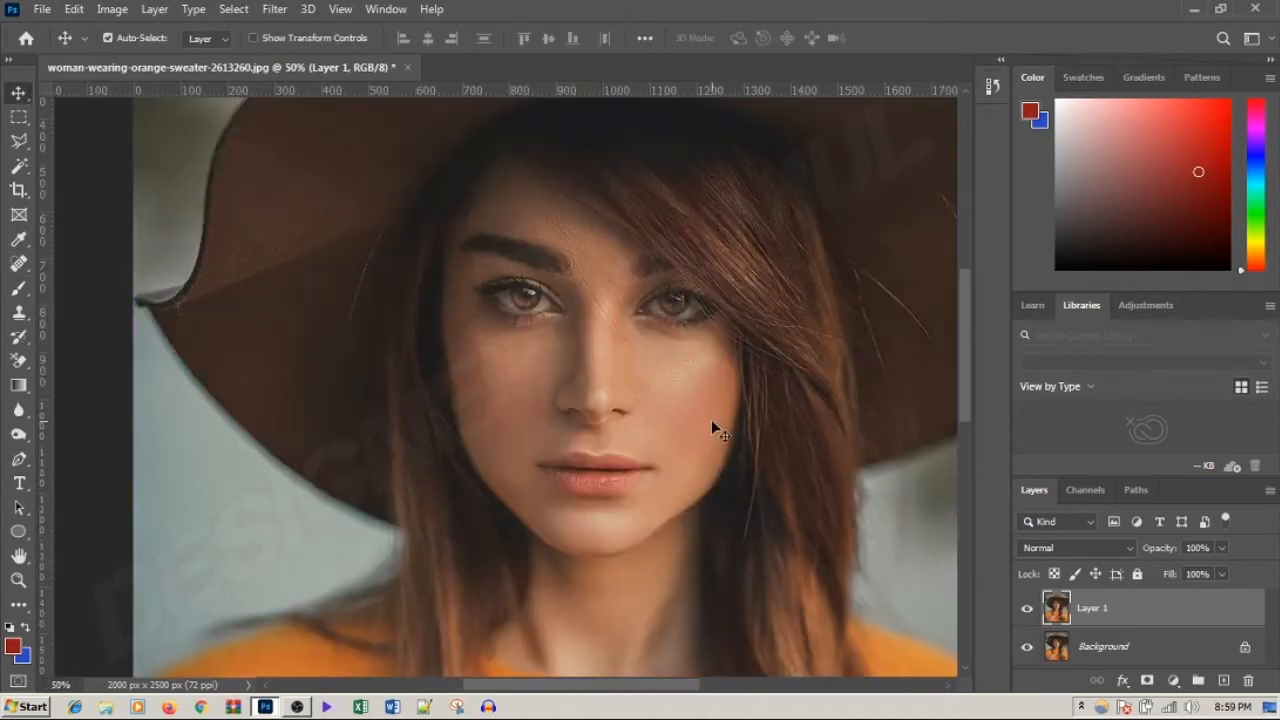
scroll(711, 419, "up", 2)
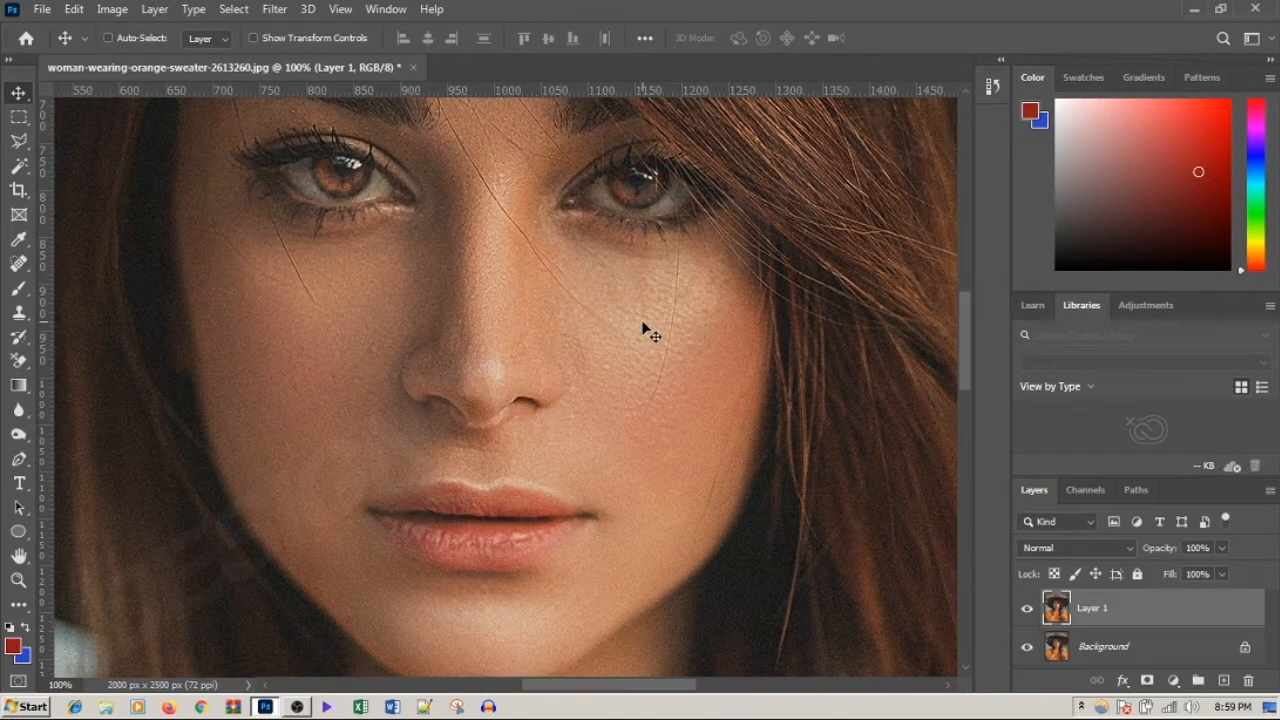
scroll(643, 328, "down", 6)
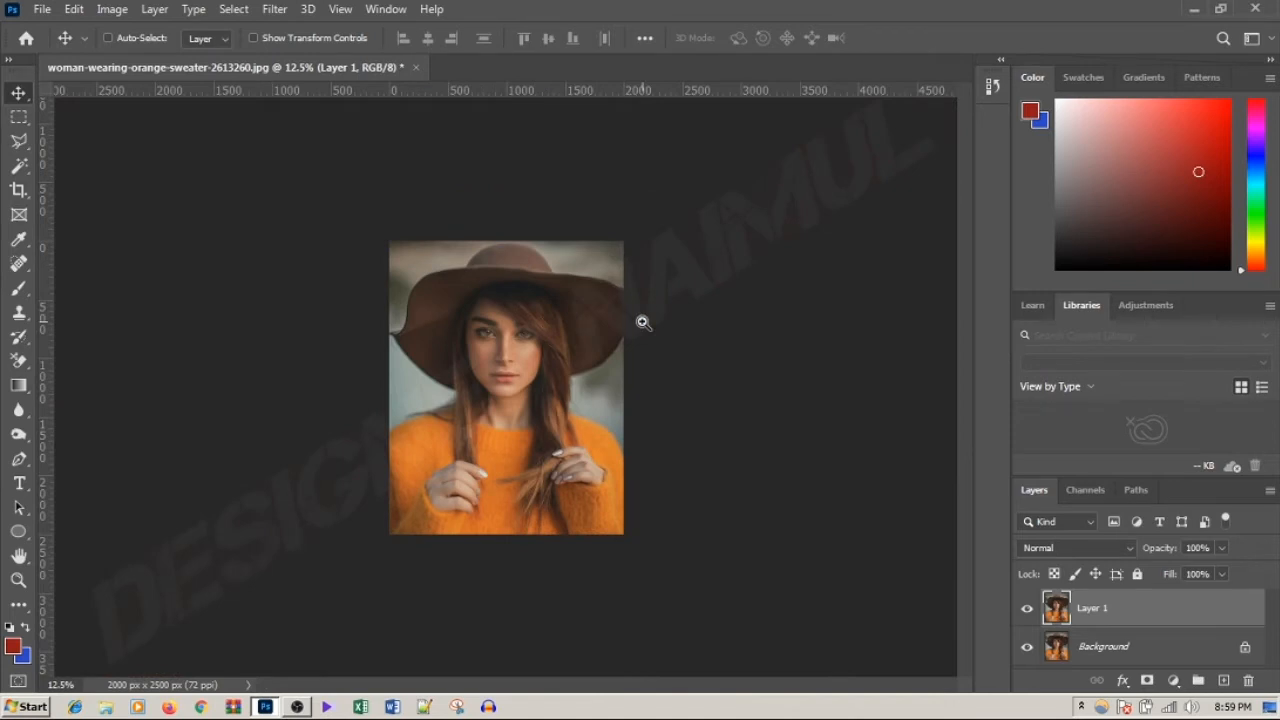
scroll(643, 323, "up", 3)
scroll(643, 323, "up", 1)
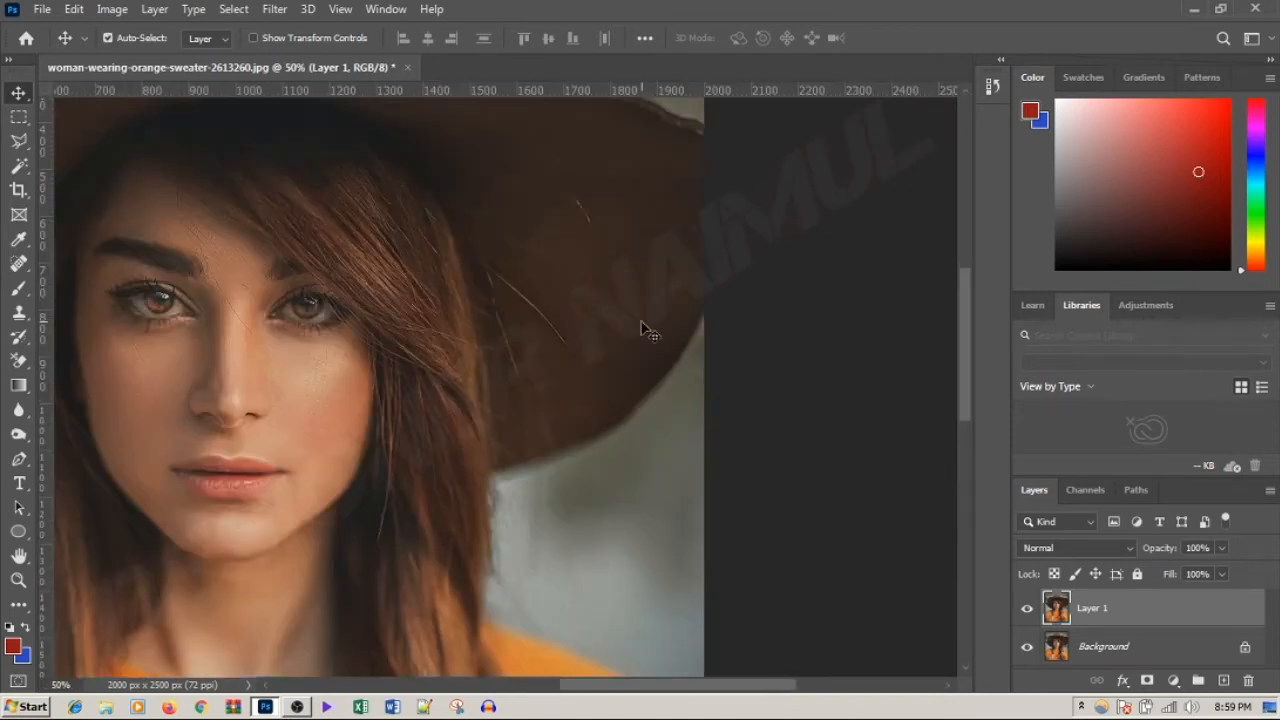
left_click_drag(323, 333, 583, 347)
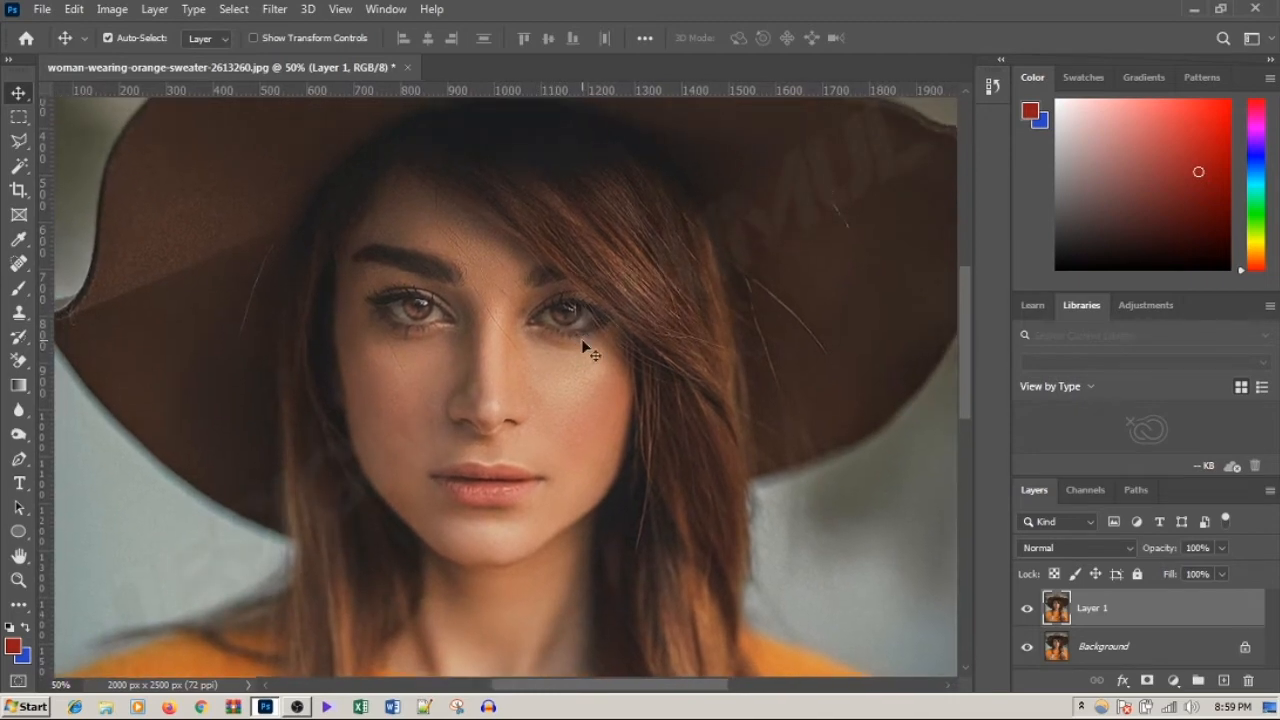
scroll(583, 341, "up", 1)
scroll(583, 341, "up", 1)
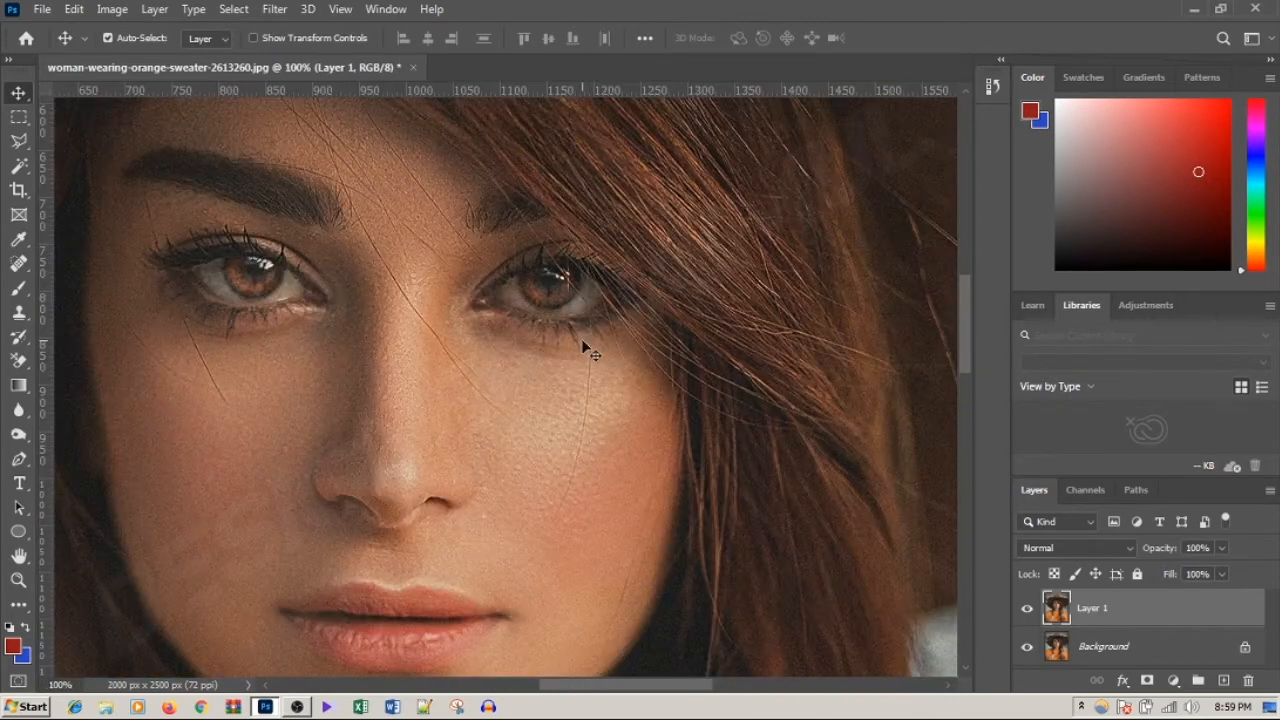
left_click_drag(583, 340, 680, 285)
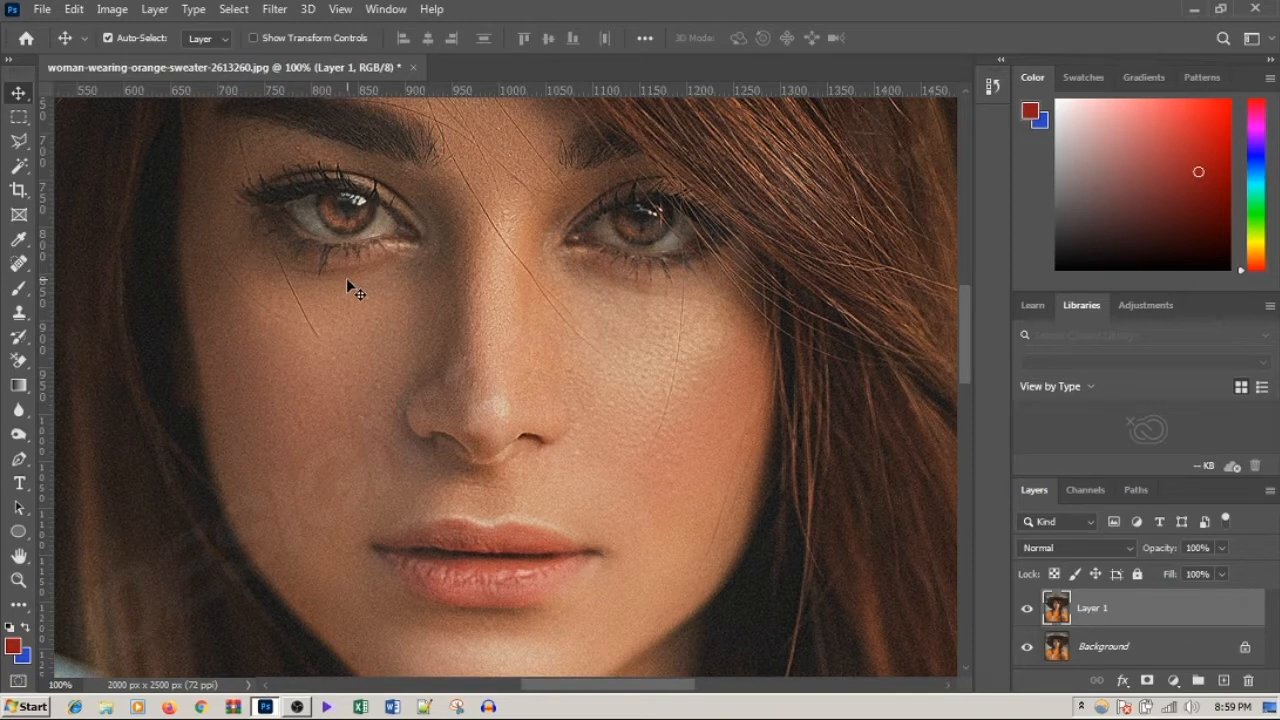
Step: Open the Reduce Noise filter for the duplicated layer and inspect the face in its preview
left_click(276, 12)
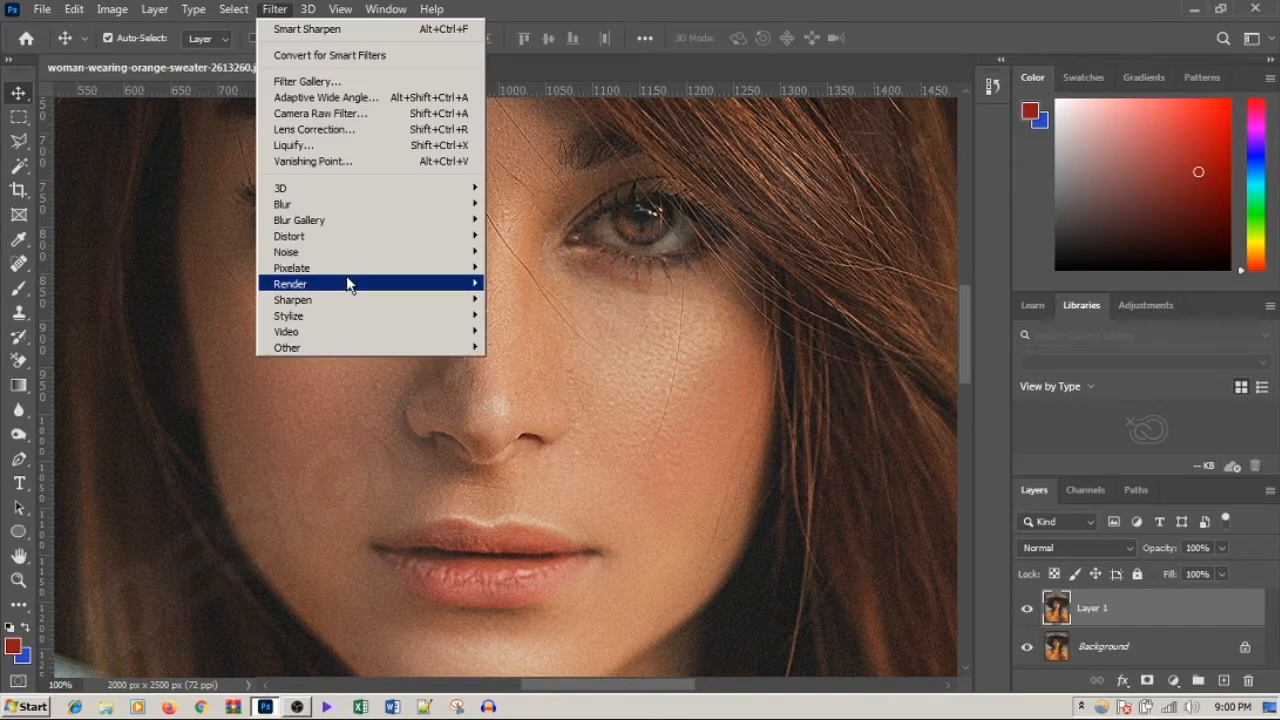
mouse_move(429, 252)
left_click(535, 316)
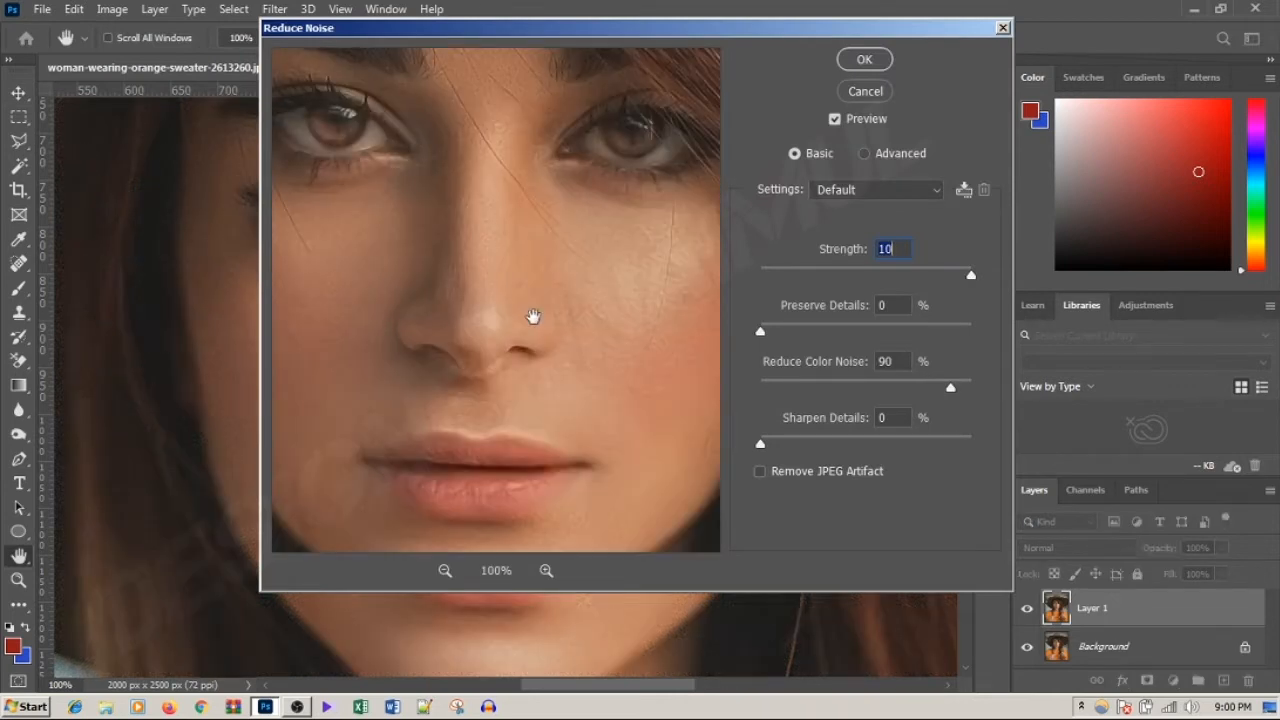
left_click_drag(517, 246, 584, 250)
left_click_drag(539, 313, 534, 226)
left_click_drag(626, 189, 577, 331)
left_click_drag(548, 250, 668, 262)
Step: Try a Reduce Noise strength of 5 and check the eyes and hair in the preview
left_click_drag(973, 275, 858, 287)
left_click_drag(623, 300, 429, 351)
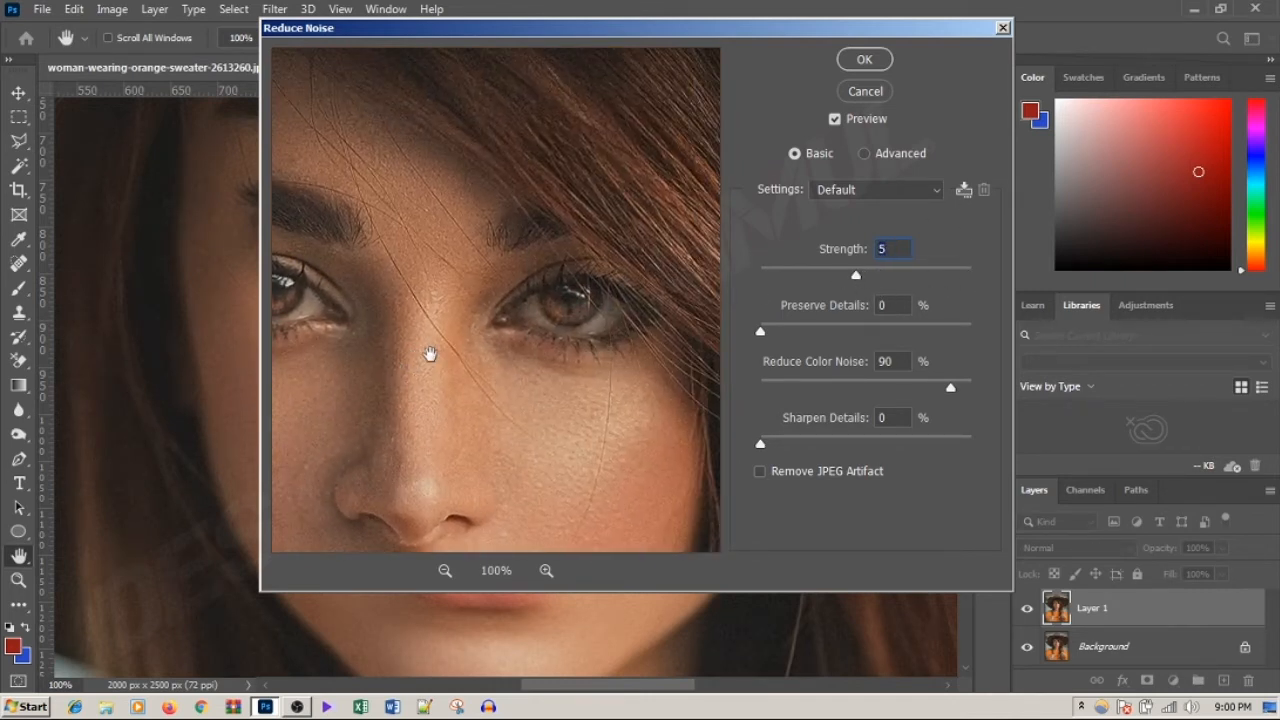
left_click_drag(640, 246, 471, 380)
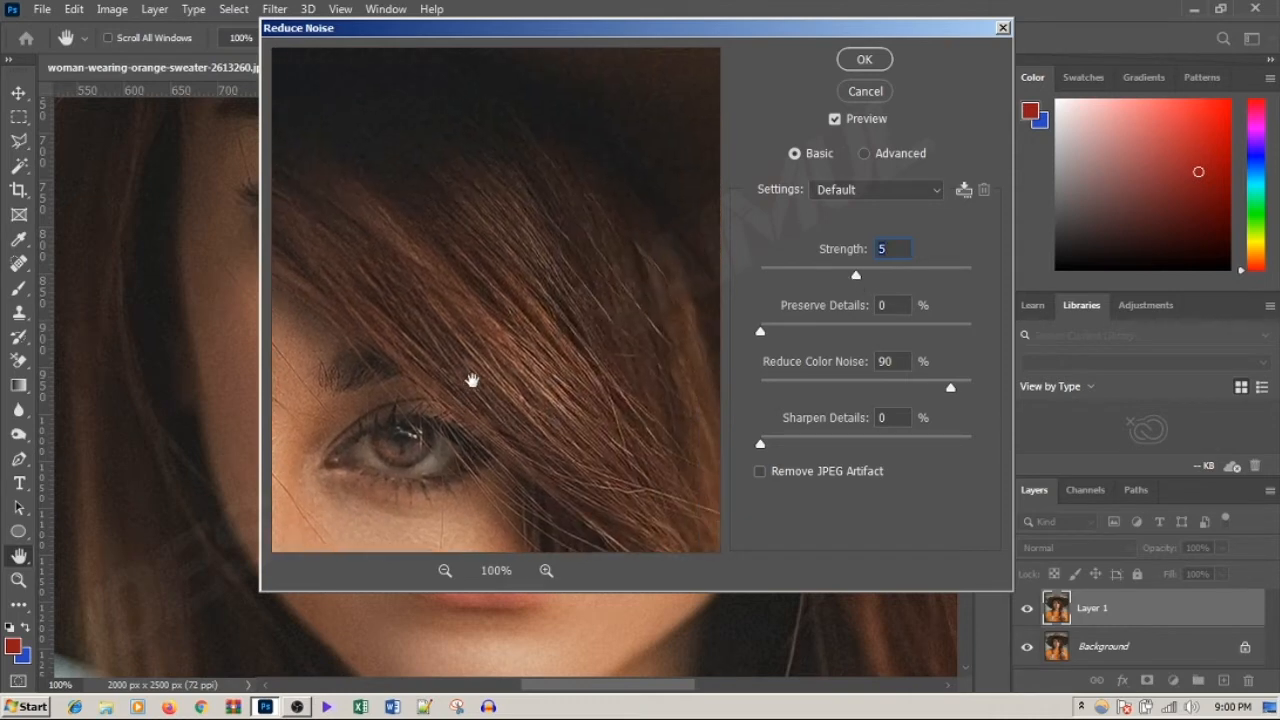
left_click_drag(626, 171, 659, 257)
Step: Set the Reduce Noise strength to 10 and check the hair in the preview
left_click_drag(856, 277, 988, 287)
left_click_drag(612, 400, 629, 206)
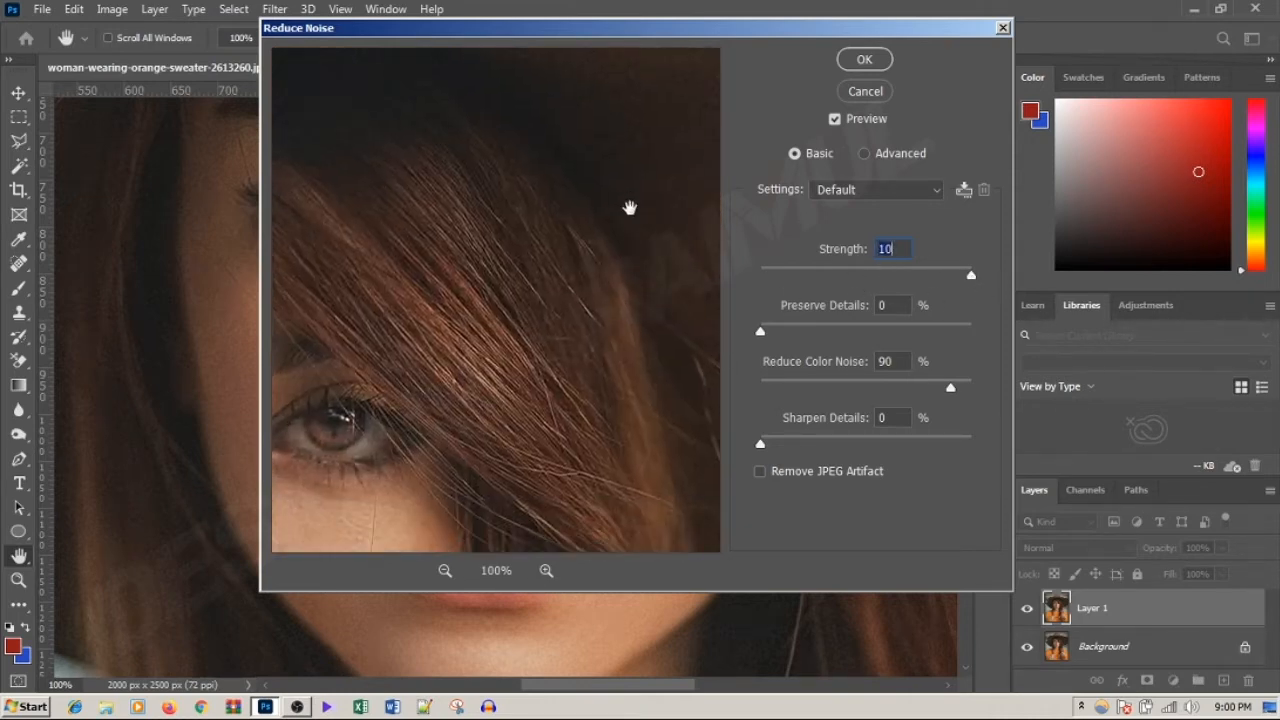
left_click_drag(683, 400, 674, 209)
left_click_drag(583, 227, 671, 313)
Step: Set Reduce Color Noise to 100%, check the hair and face in the preview, and apply the filter
left_click_drag(951, 389, 997, 398)
left_click_drag(640, 257, 543, 449)
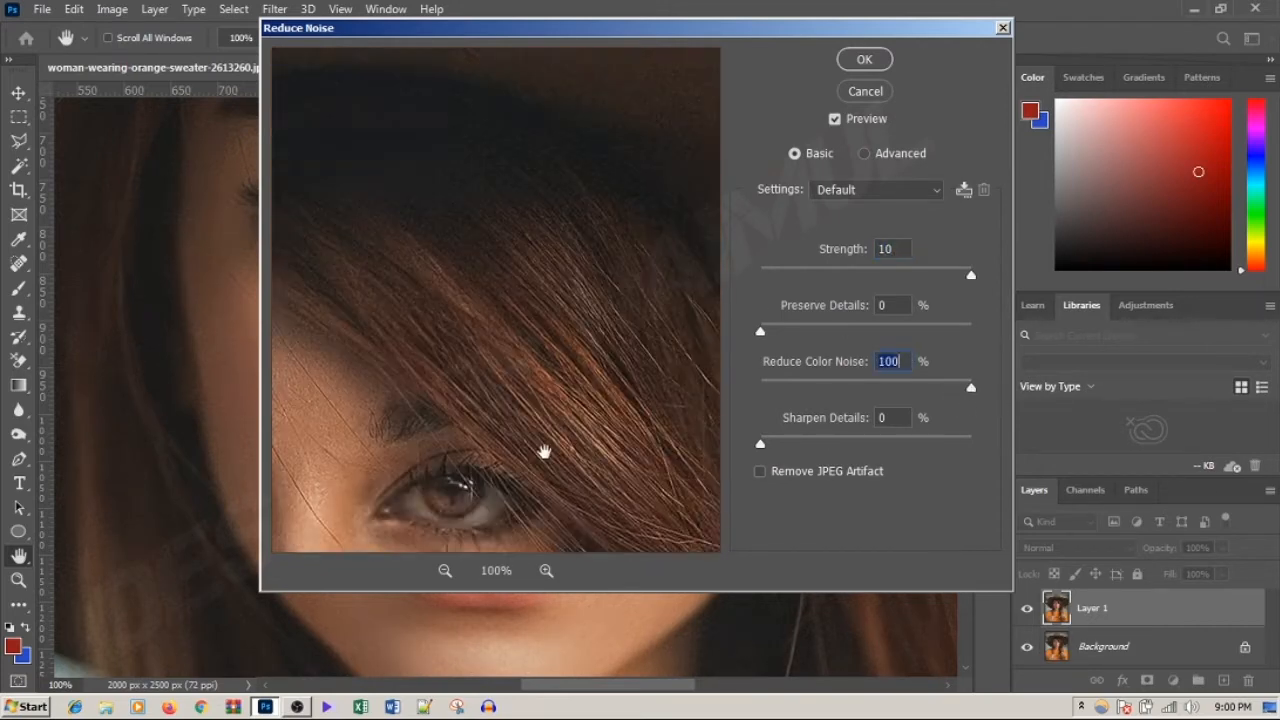
left_click_drag(457, 419, 661, 216)
left_click_drag(461, 390, 651, 257)
left_click_drag(507, 369, 582, 347)
left_click_drag(673, 271, 520, 206)
left_click_drag(651, 361, 602, 272)
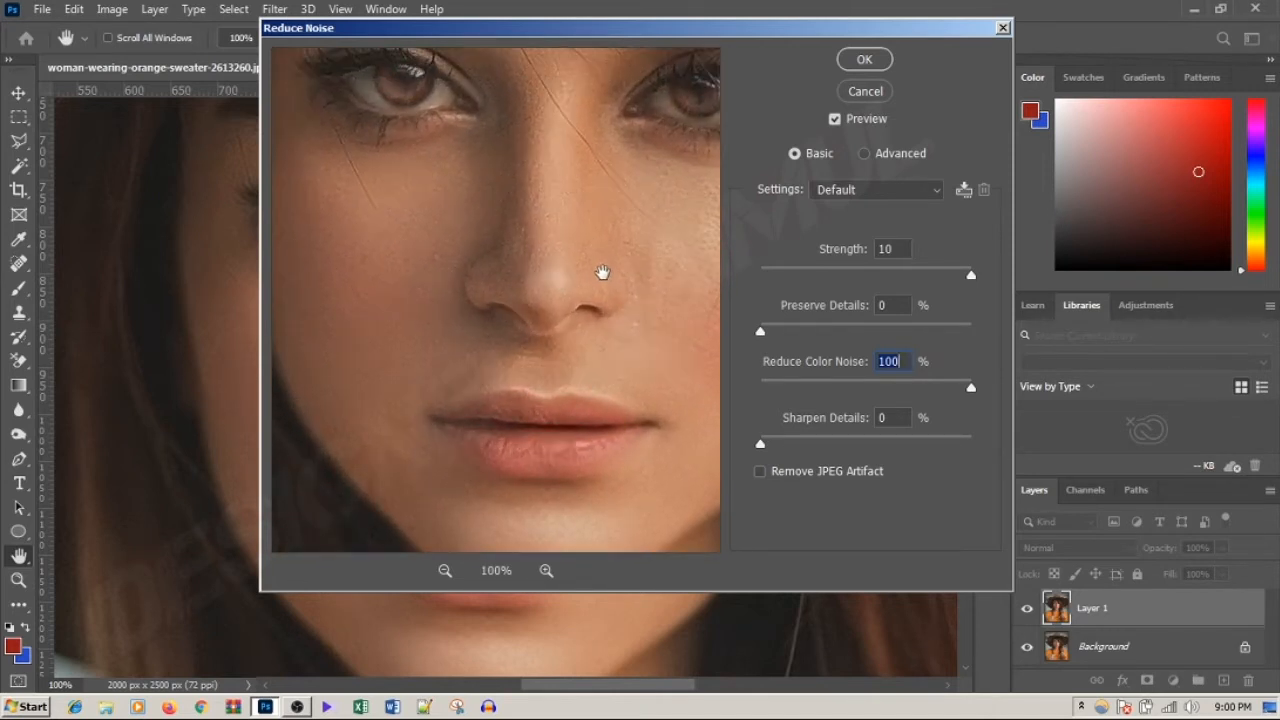
left_click(882, 62)
Step: Duplicate the denoised layer and open the Surface Blur filter on the copy, inspecting the face in its preview
key("ctrl+j")
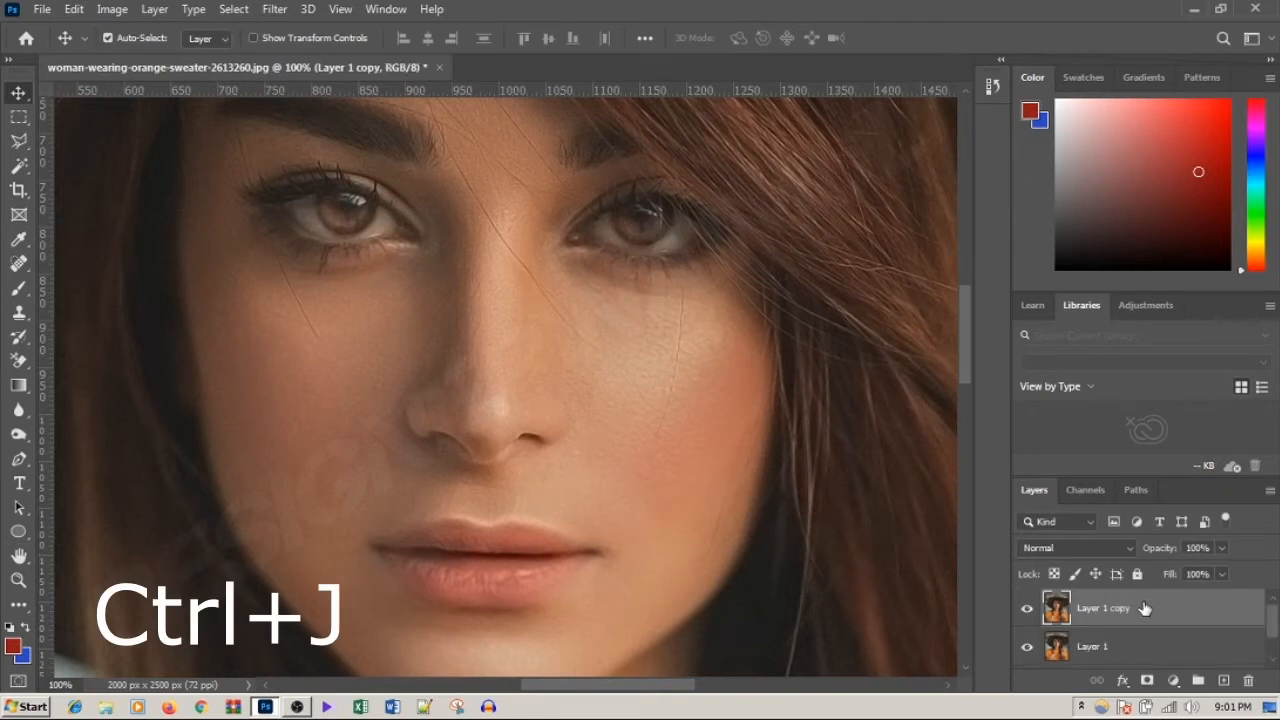
left_click(274, 9)
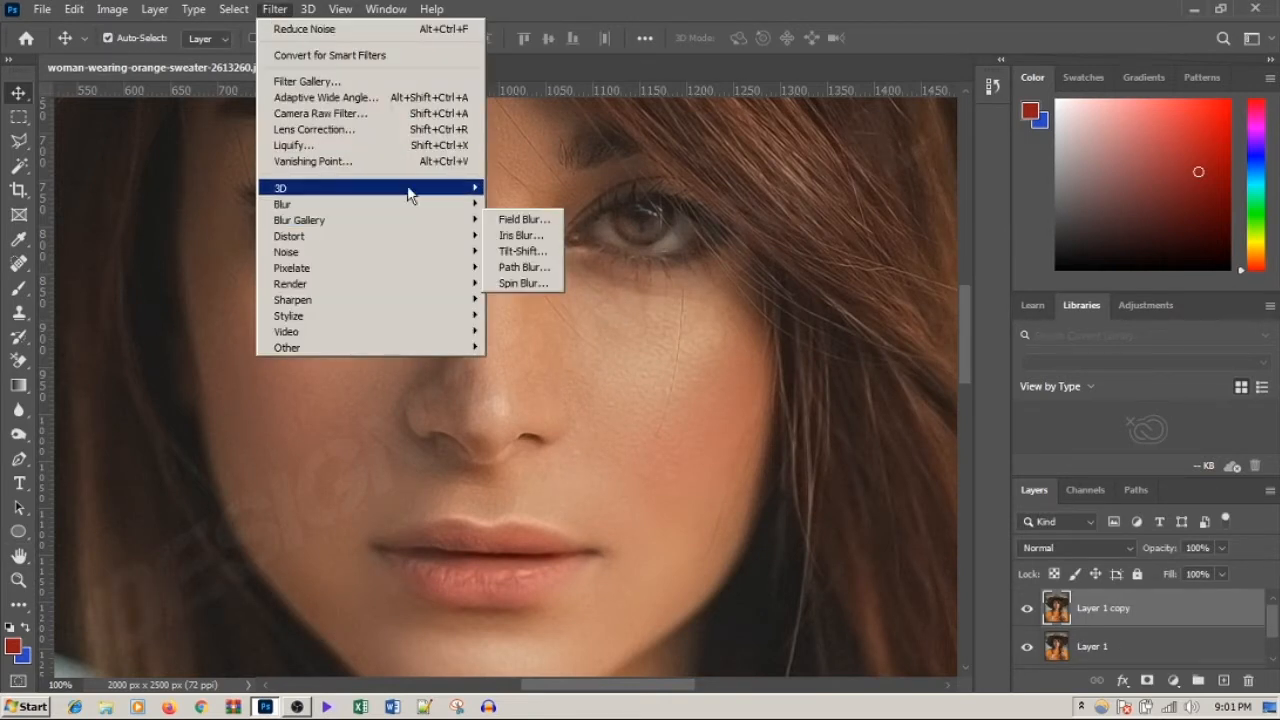
mouse_move(429, 205)
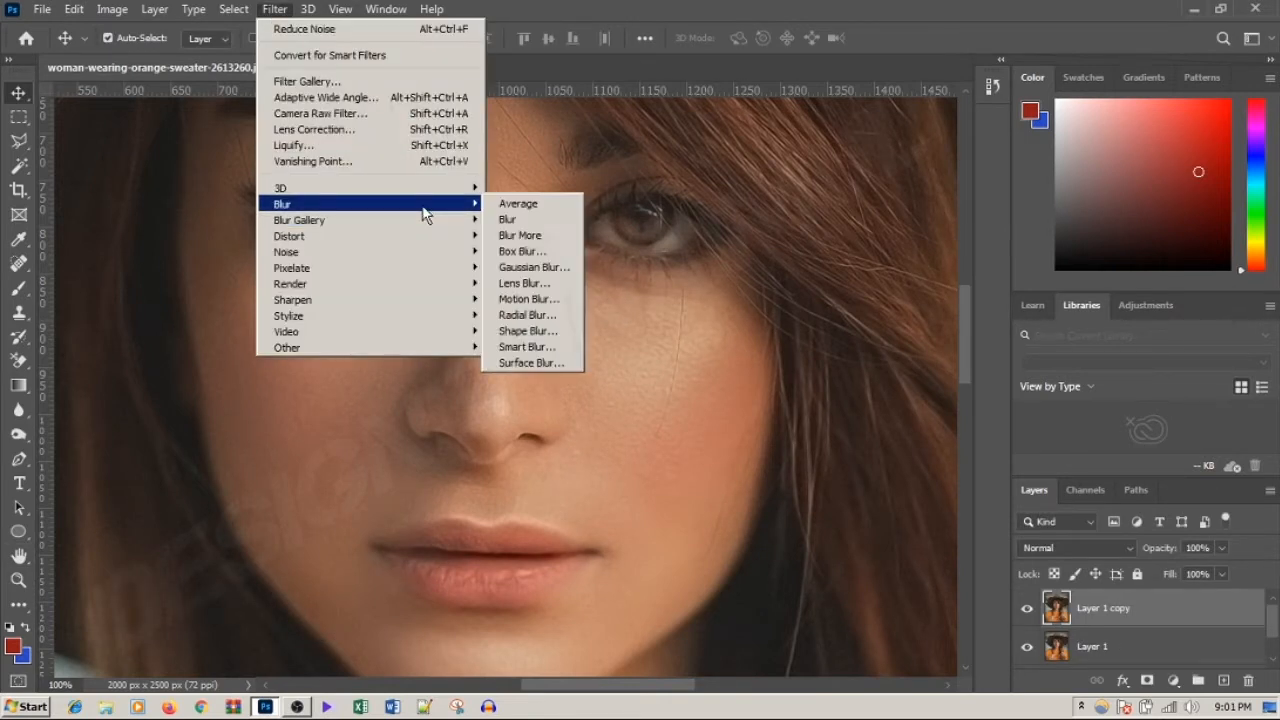
left_click(538, 364)
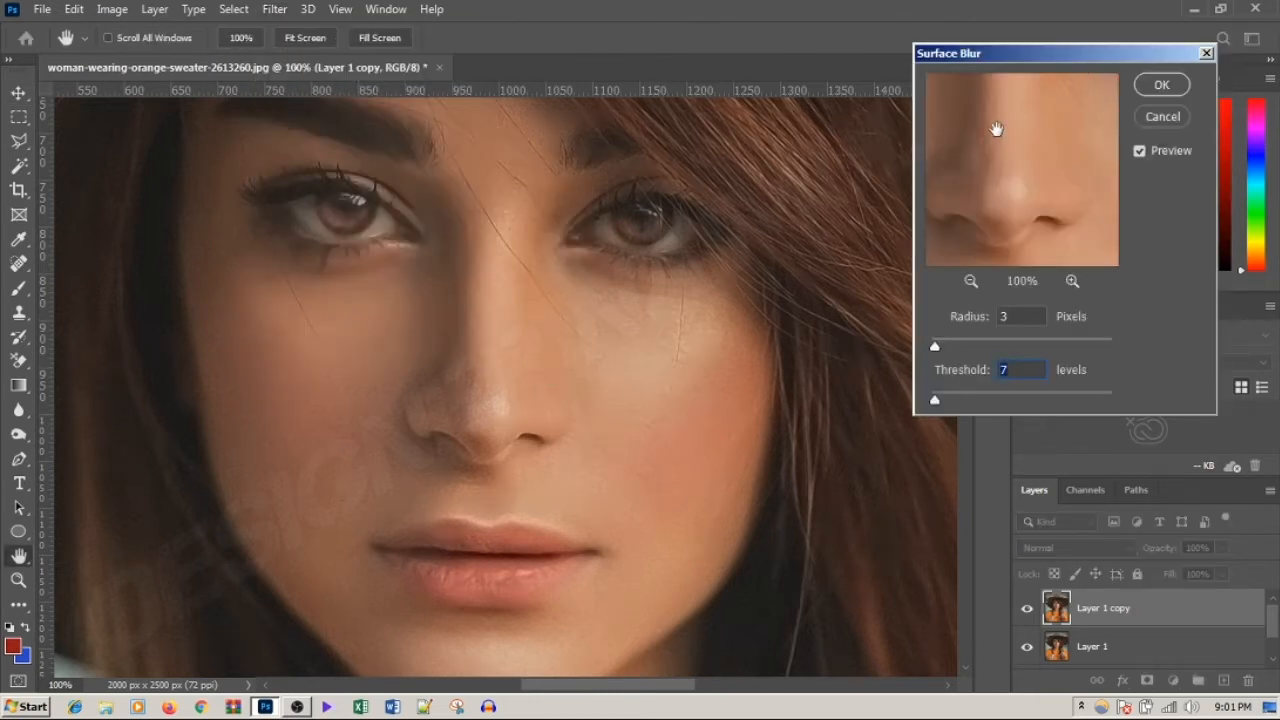
left_click_drag(994, 129, 1096, 236)
left_click_drag(955, 95, 1031, 163)
left_click_drag(1001, 224, 1020, 164)
left_click_drag(1068, 204, 1014, 219)
Step: Set the Surface Blur radius to 10 pixels and apply the filter
left_click_drag(934, 346, 938, 347)
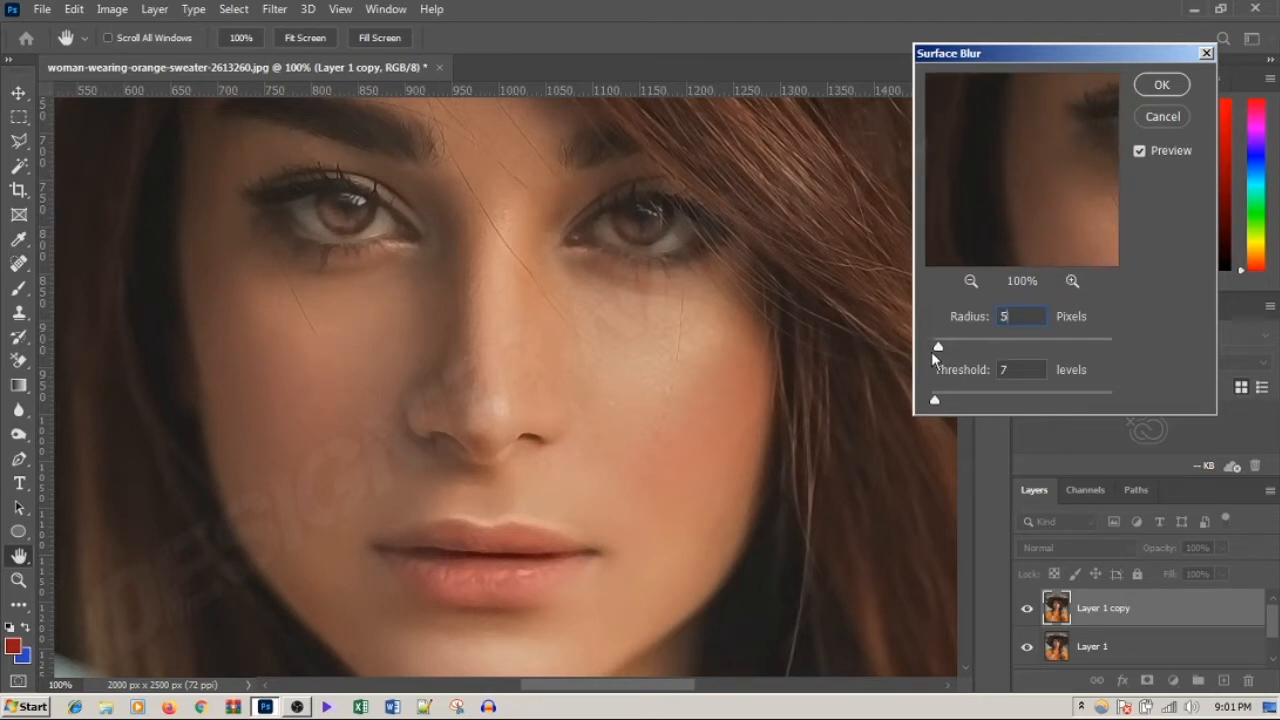
type("10")
left_click(1161, 85)
key("v")
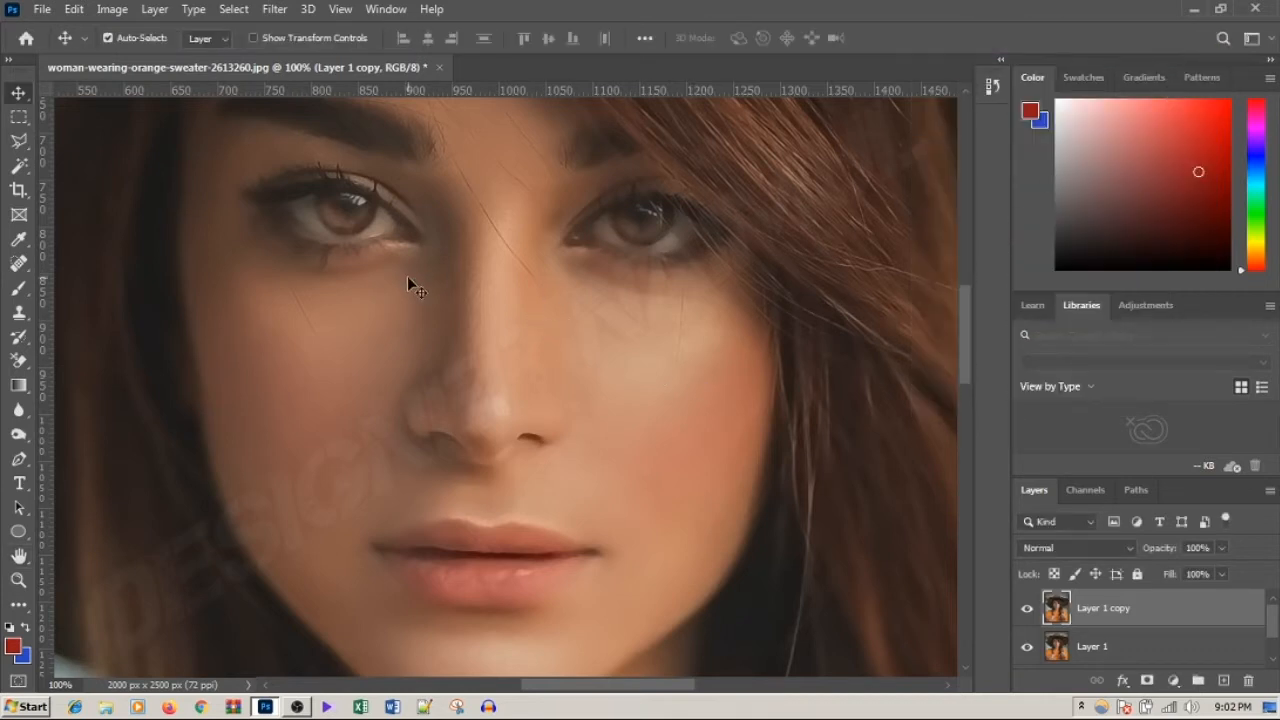
Step: Open the Smart Sharpen filter on the blurred layer copy and bring the eye into its preview
left_click(274, 9)
mouse_move(373, 205)
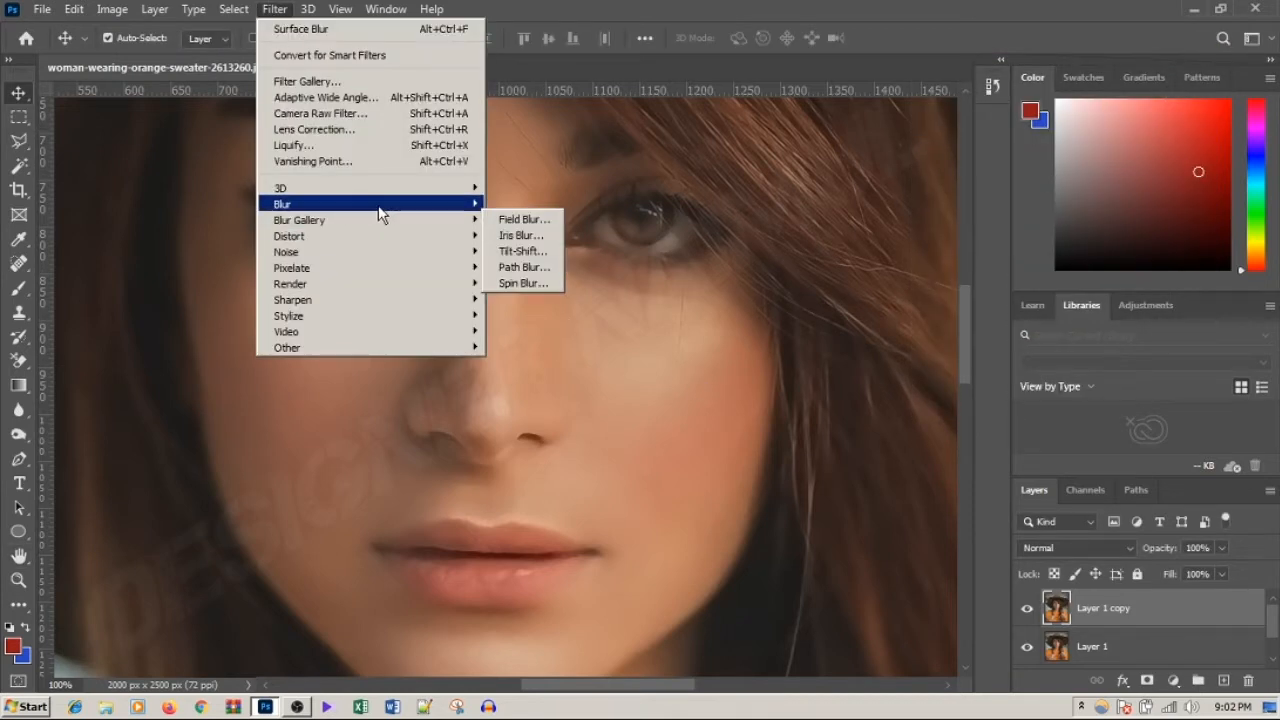
mouse_move(471, 299)
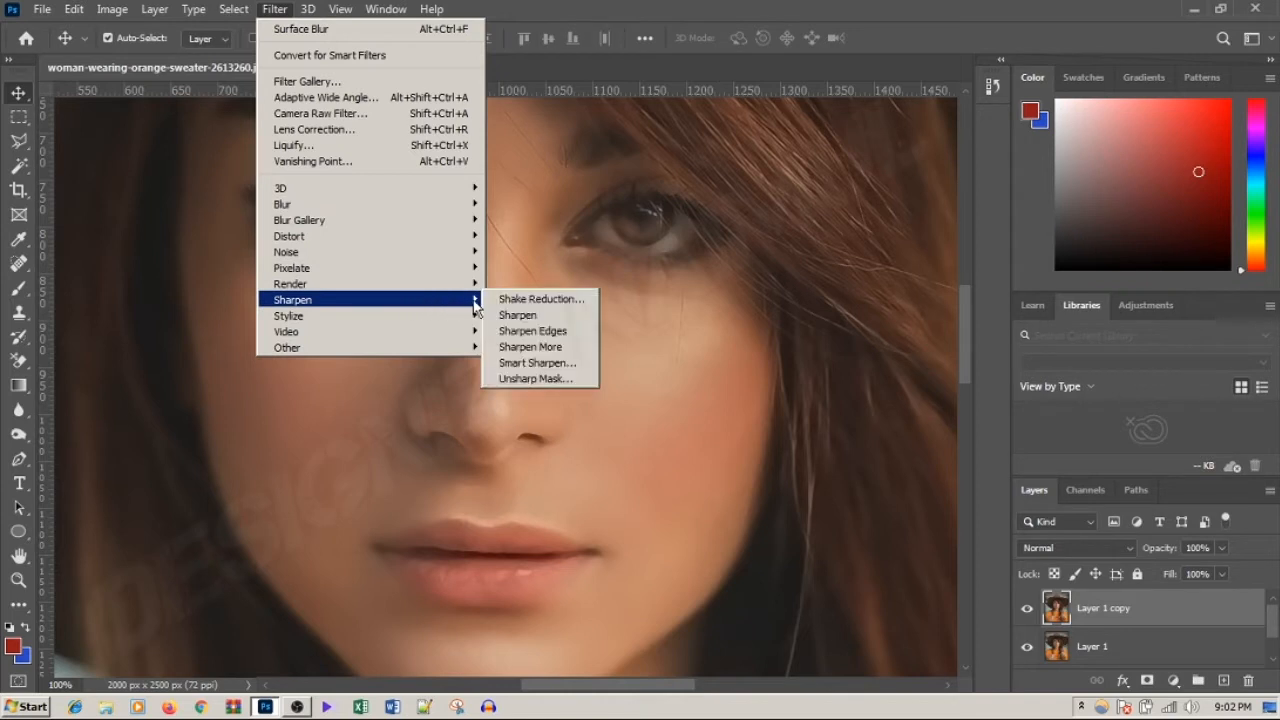
left_click(537, 363)
left_click_drag(849, 73, 926, 66)
left_click_drag(743, 229, 868, 322)
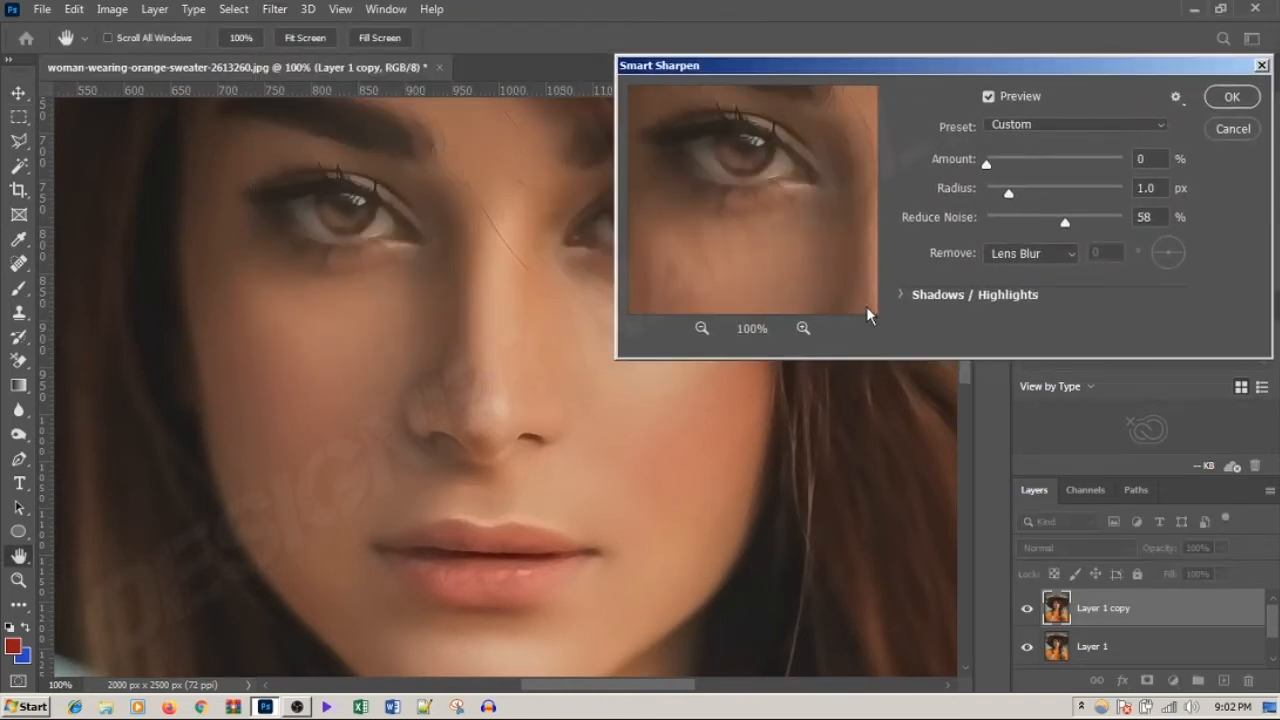
left_click_drag(804, 210, 858, 234)
Step: Try a Smart Sharpen amount of 245% and check the eye area in the preview
left_click_drag(986, 164, 1054, 162)
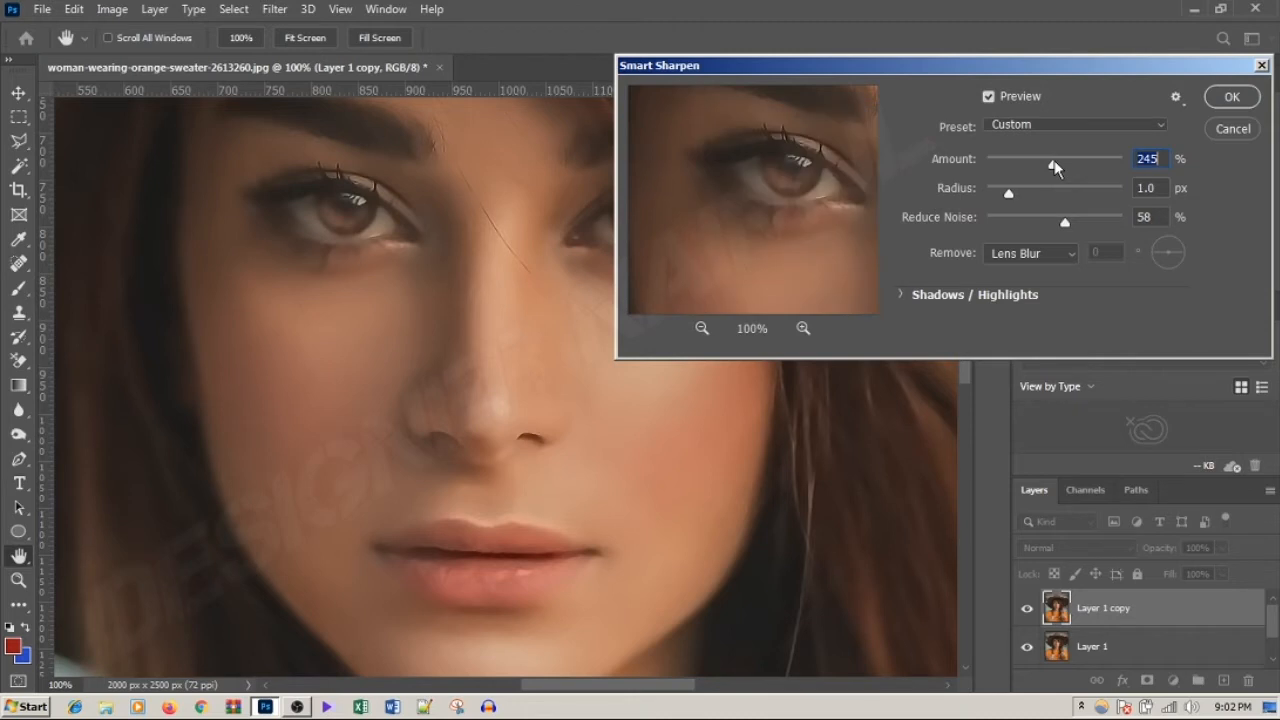
left_click_drag(823, 206, 800, 207)
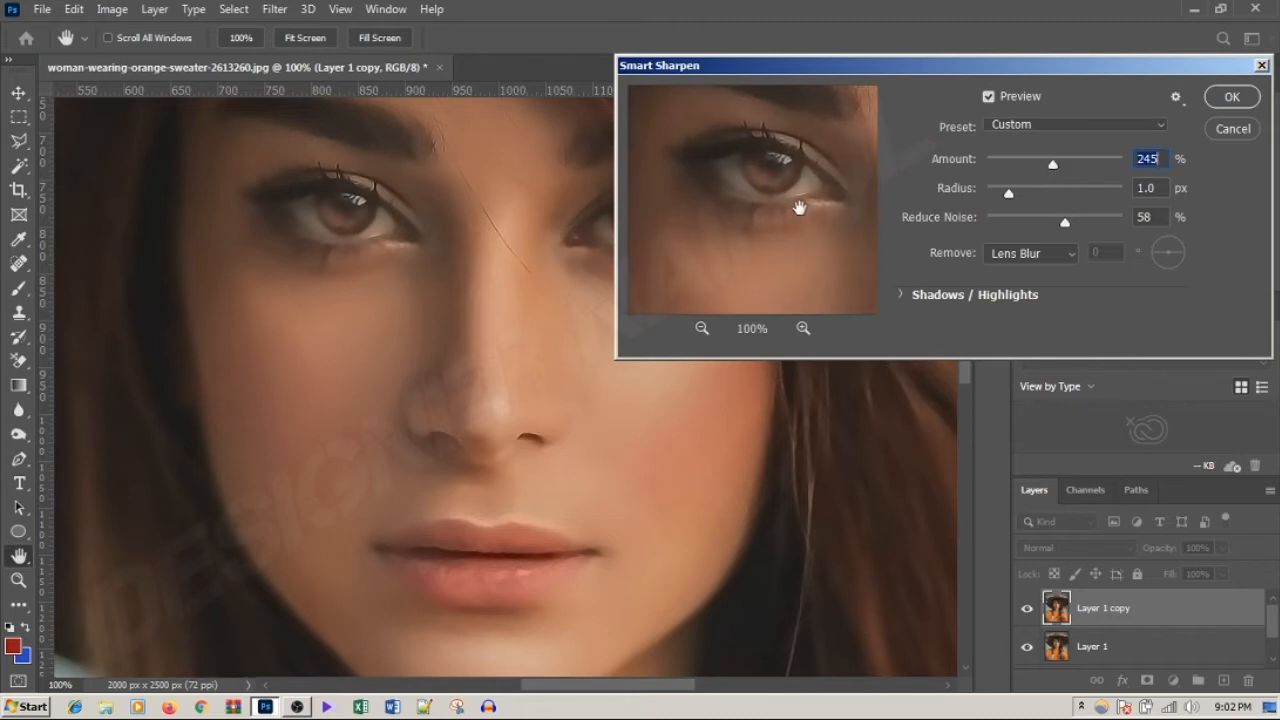
left_click_drag(777, 191, 960, 211)
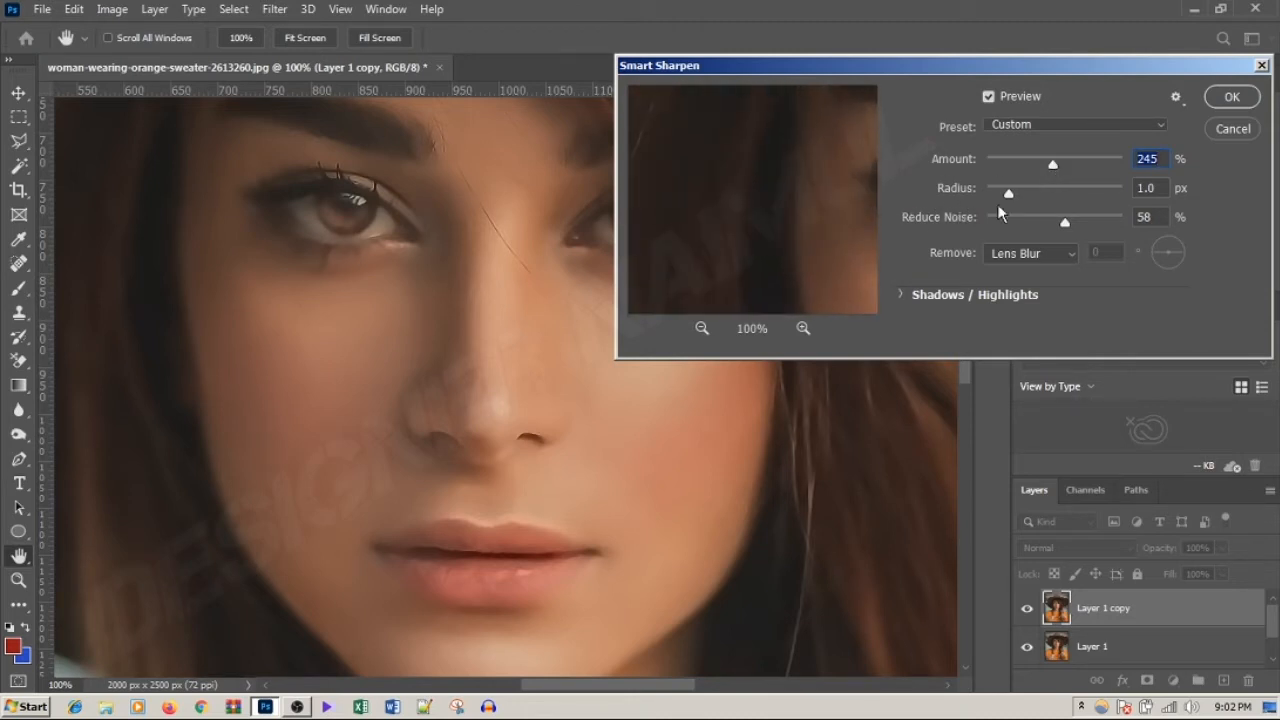
Step: Set Reduce Noise in Smart Sharpen to 77%
left_click_drag(1067, 225, 1098, 228)
left_click_drag(1094, 229, 1027, 230)
left_click_drag(1027, 230, 1086, 230)
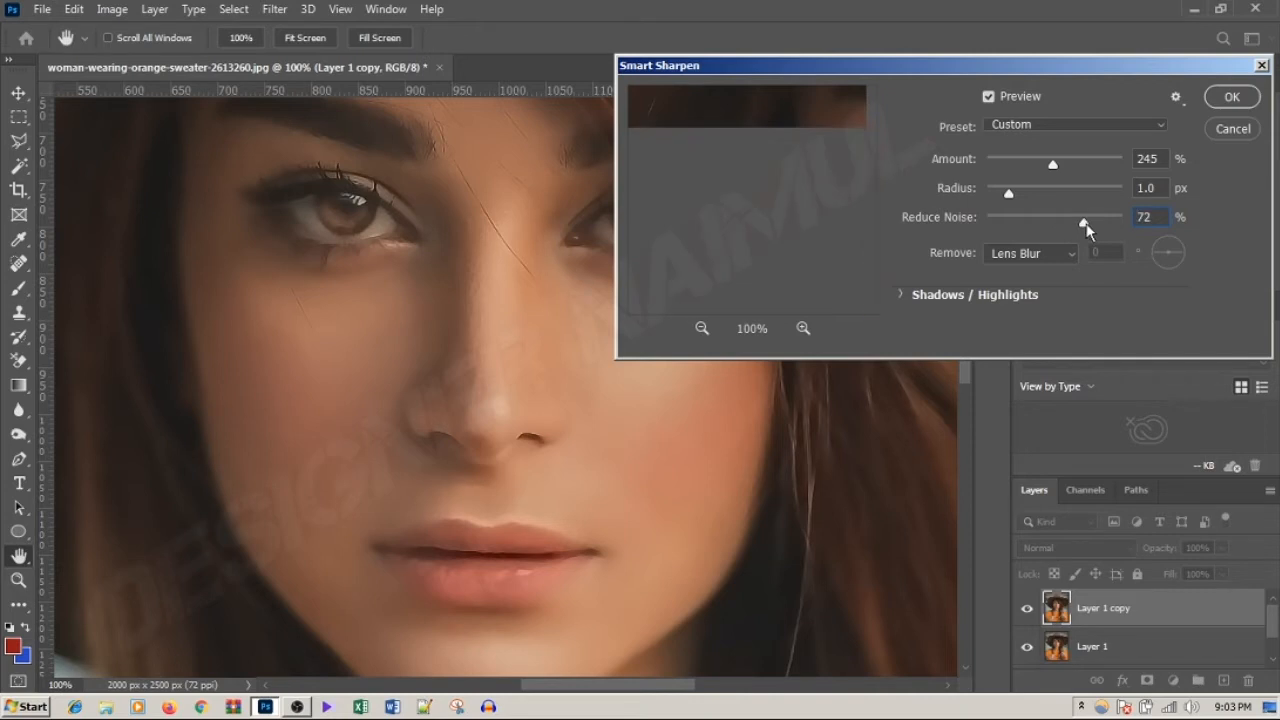
left_click_drag(1086, 224, 1092, 225)
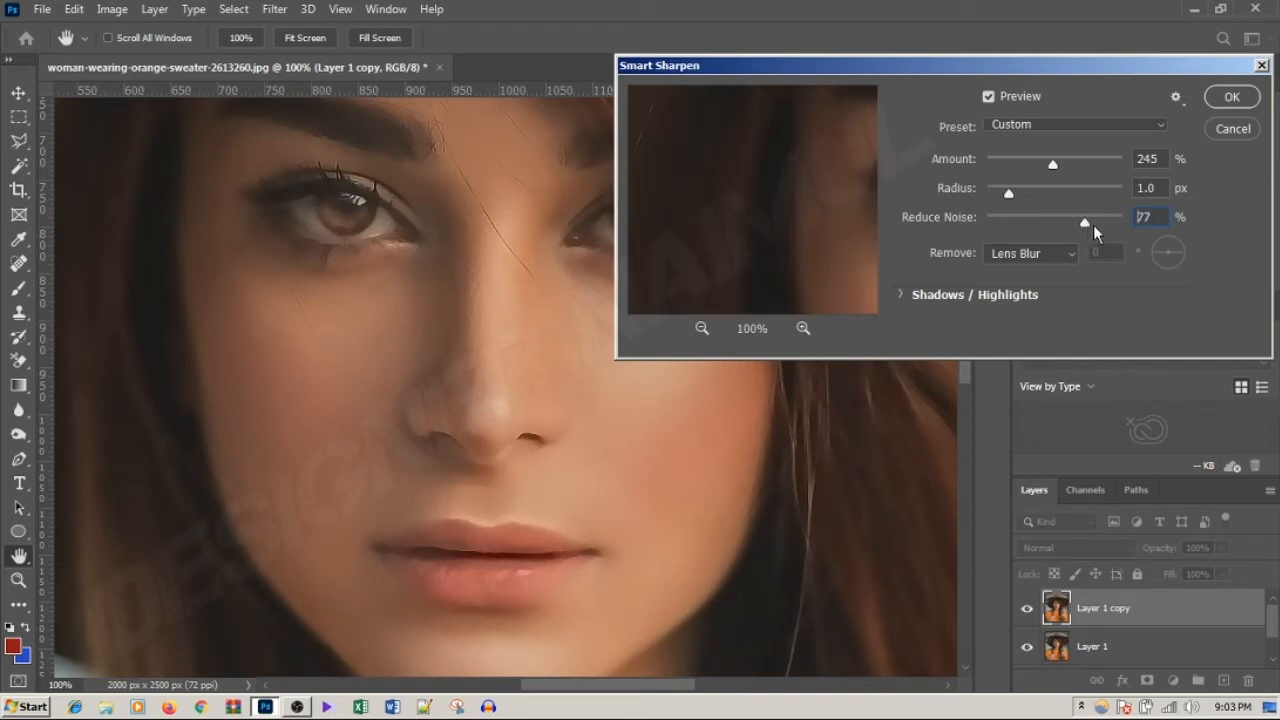
Step: Set the sharpening amount to 117% and the blur type to remove to Gaussian Blur
left_click_drag(1052, 165, 1026, 163)
left_click(1019, 165)
left_click(1030, 253)
left_click(1028, 251)
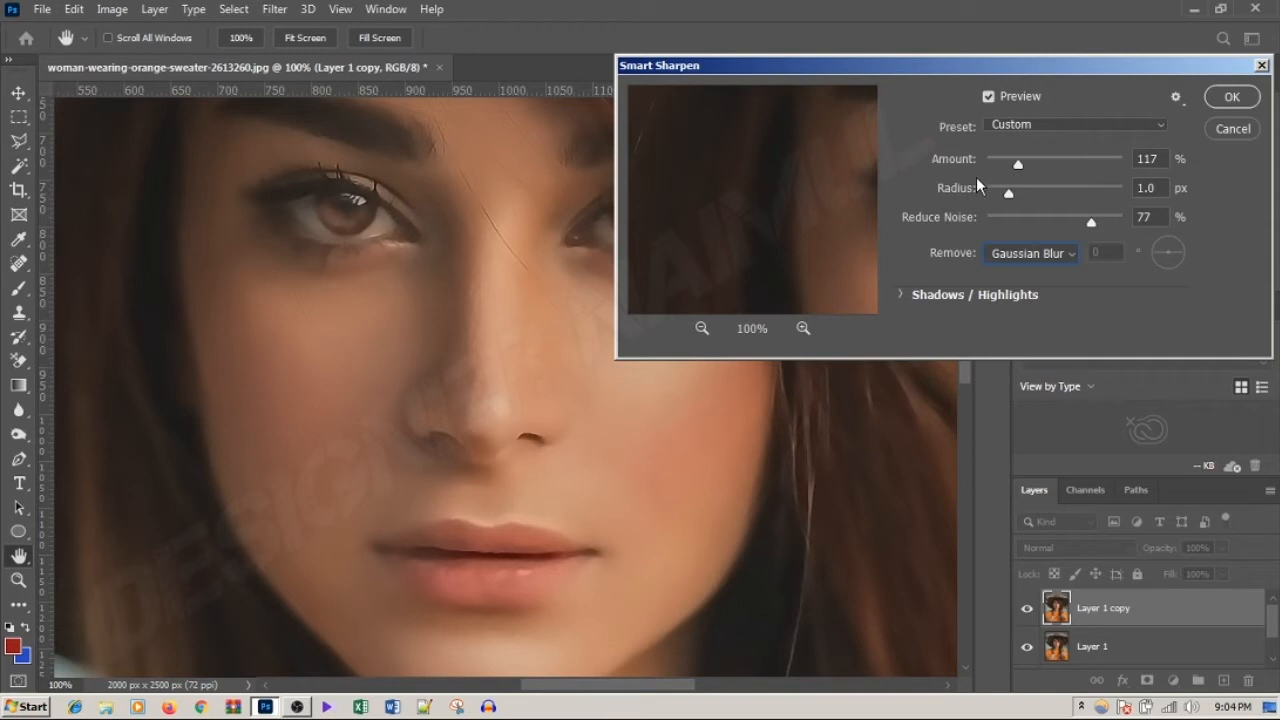
Step: Set the Smart Sharpen amount to 0%, check the cheek, hair and brow areas in the preview, and apply the filter
left_click_drag(1006, 166, 990, 170)
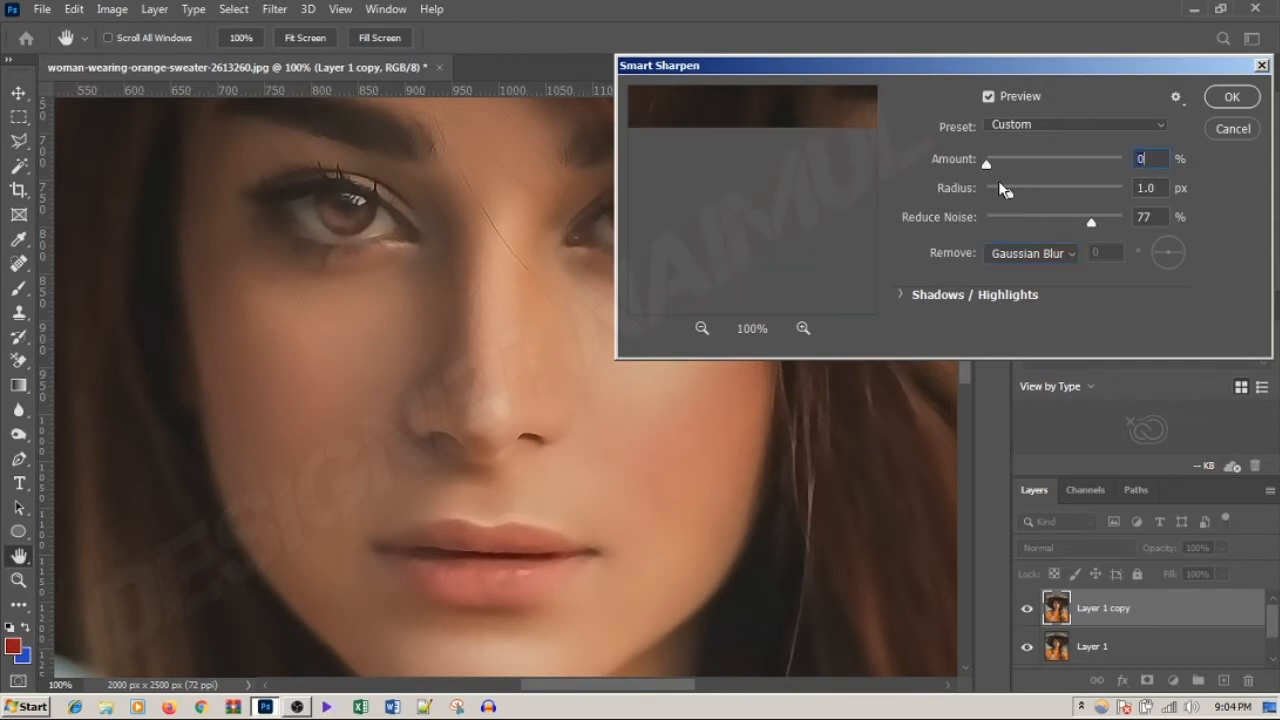
left_click_drag(817, 200, 755, 116)
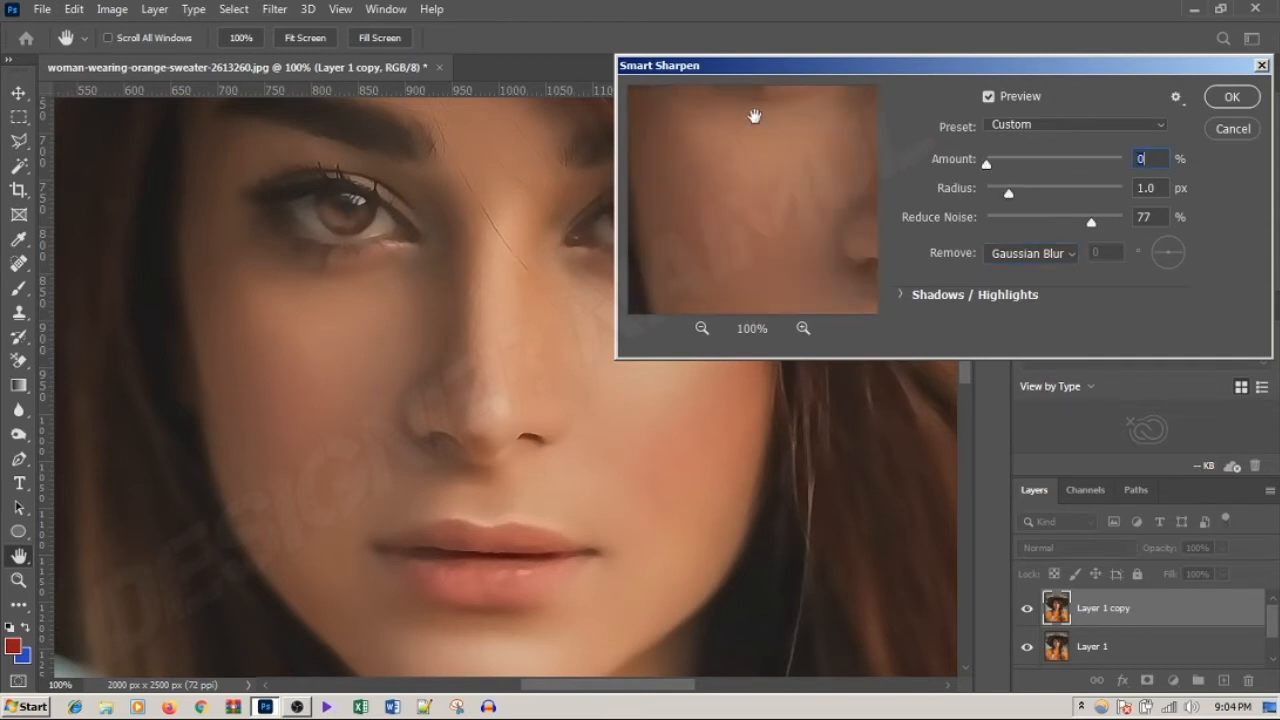
left_click_drag(773, 282, 680, 137)
left_click_drag(779, 142, 846, 250)
left_click_drag(706, 136, 844, 247)
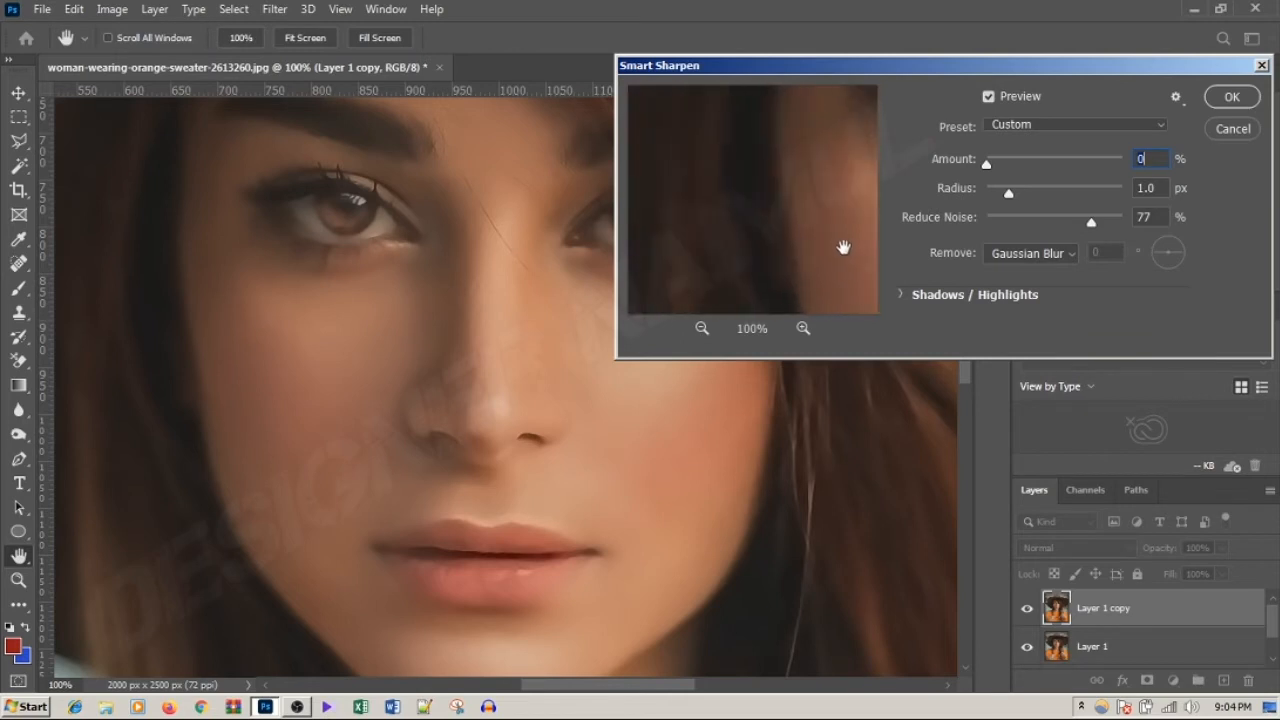
left_click_drag(769, 149, 786, 243)
left_click_drag(769, 180, 673, 262)
left_click_drag(814, 242, 728, 266)
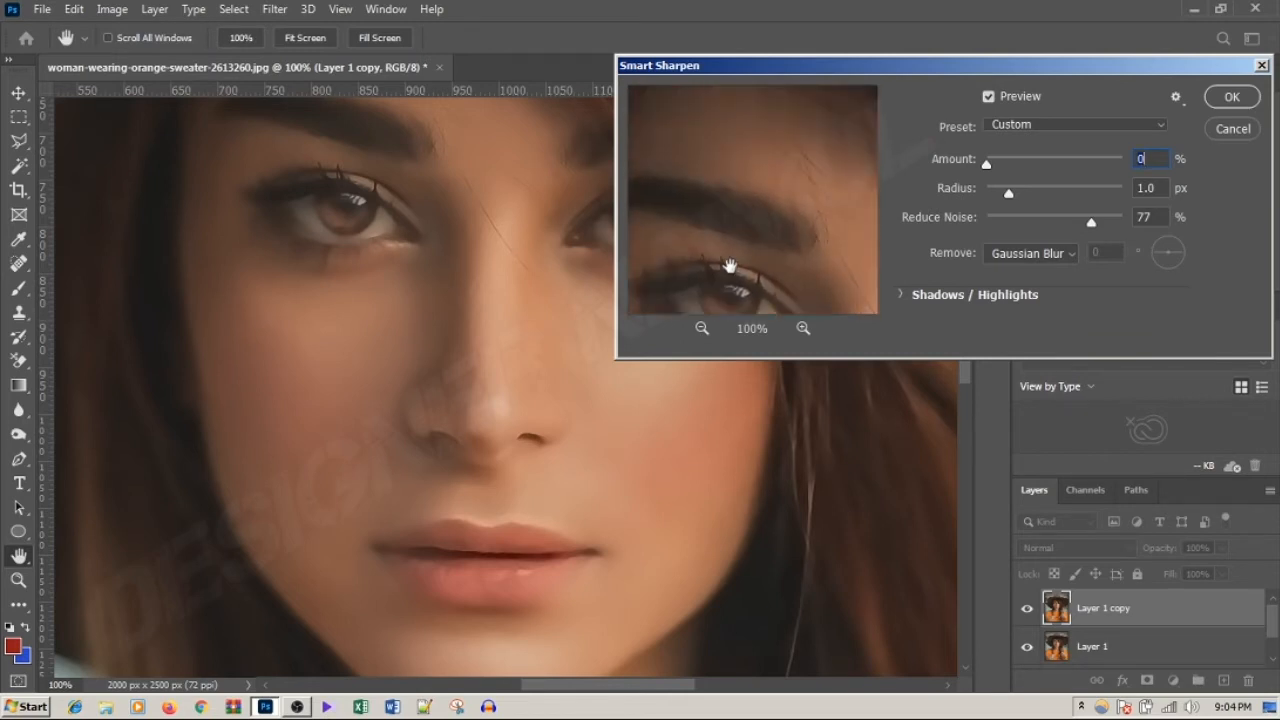
left_click(1245, 100)
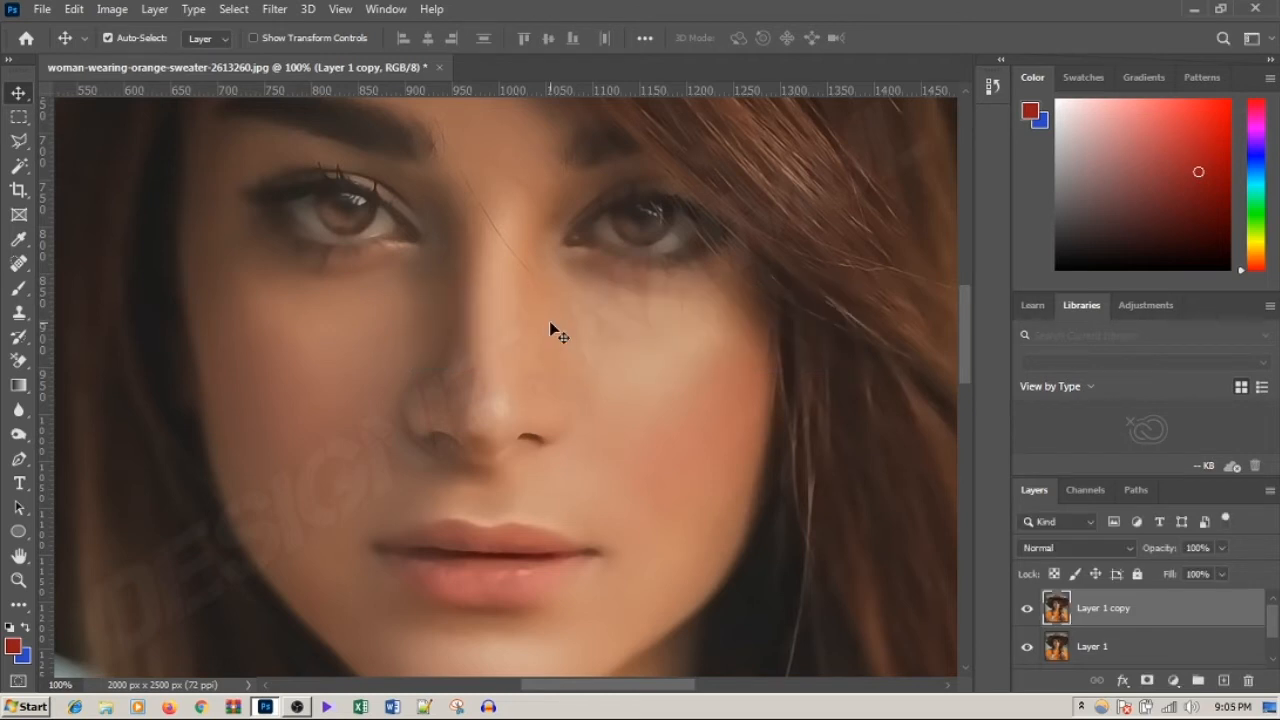
Step: Try lowering the opacity of Layer 1 copy to 60% while viewing the whole face
key("ctrl+space")
left_click(630, 289, "ctrl+alt")
left_click(630, 289, "ctrl+alt")
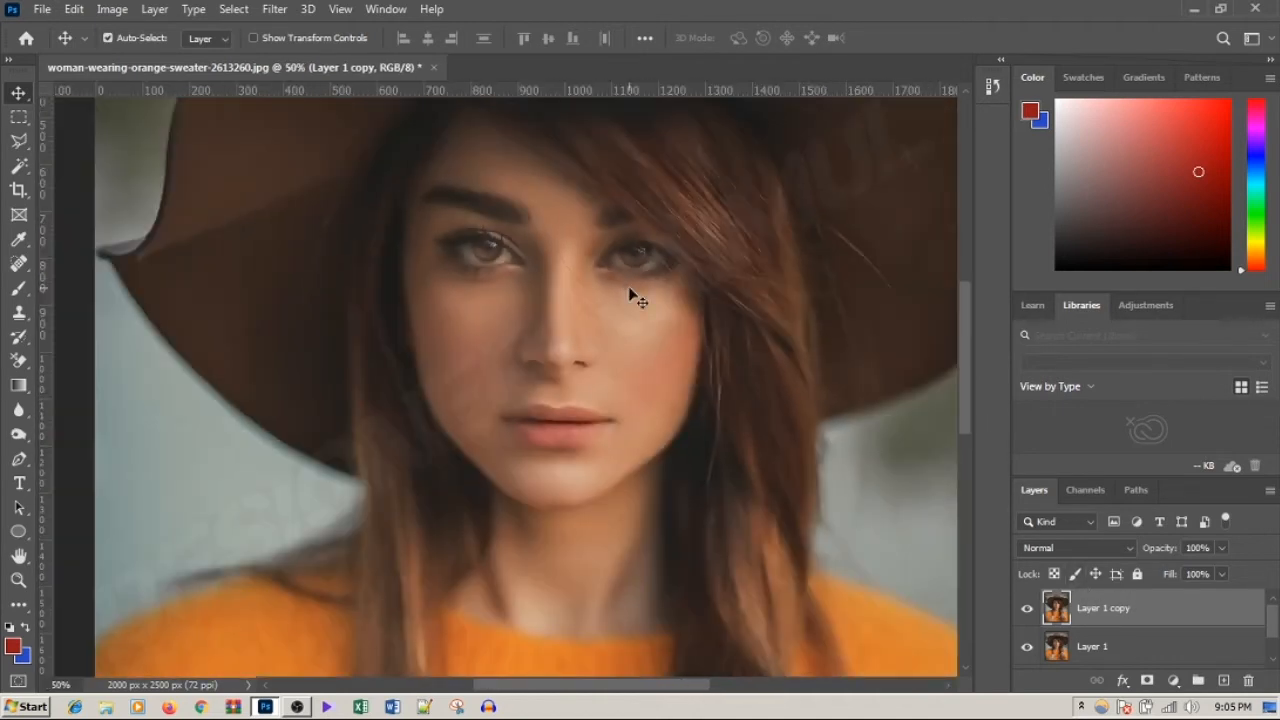
left_click(1221, 547)
left_click_drag(1226, 568, 1190, 574)
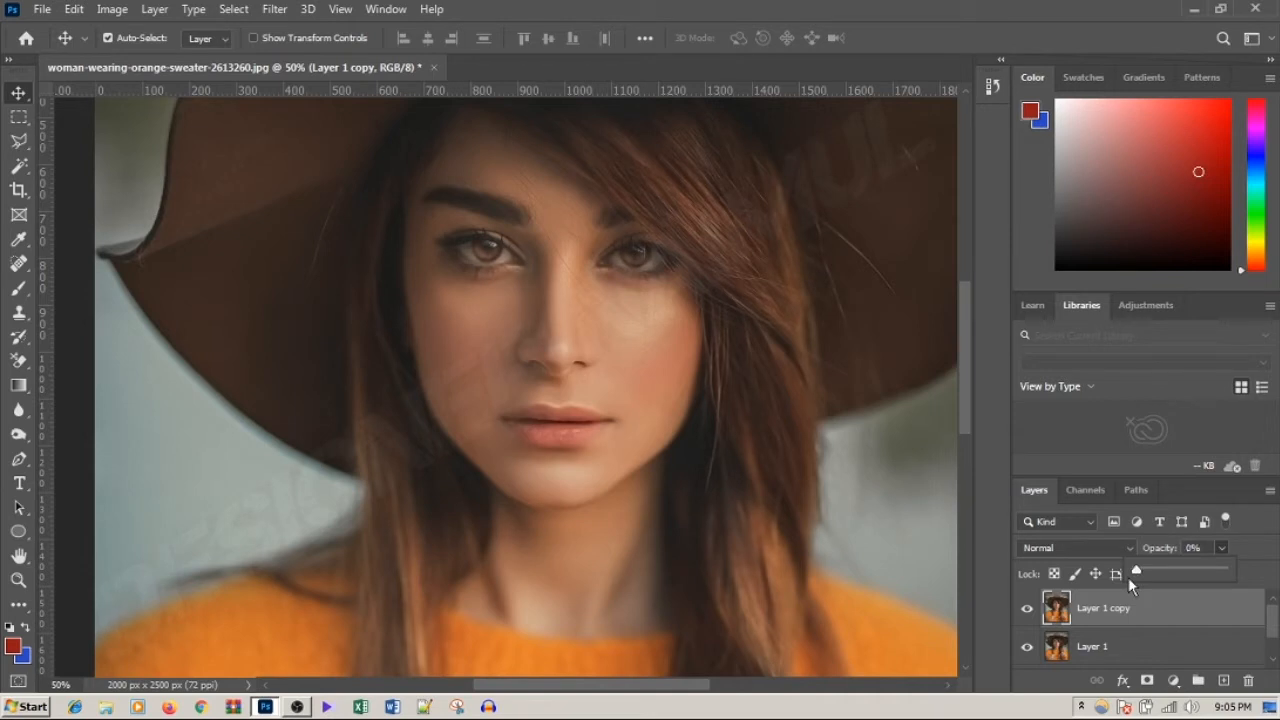
left_click_drag(1144, 577, 1188, 569)
Step: Compare the eye area with Layer 1 copy hidden and set that layer's opacity to 74%
scroll(476, 258, "up", 3)
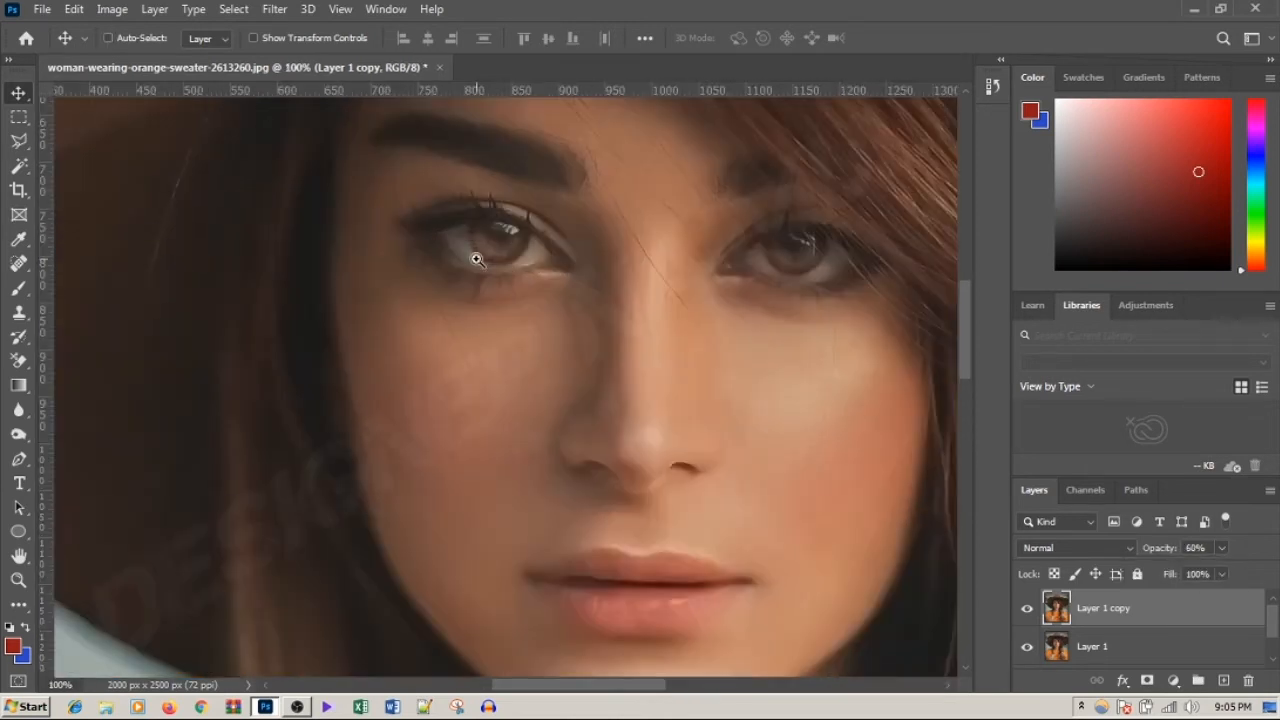
left_click(1027, 612)
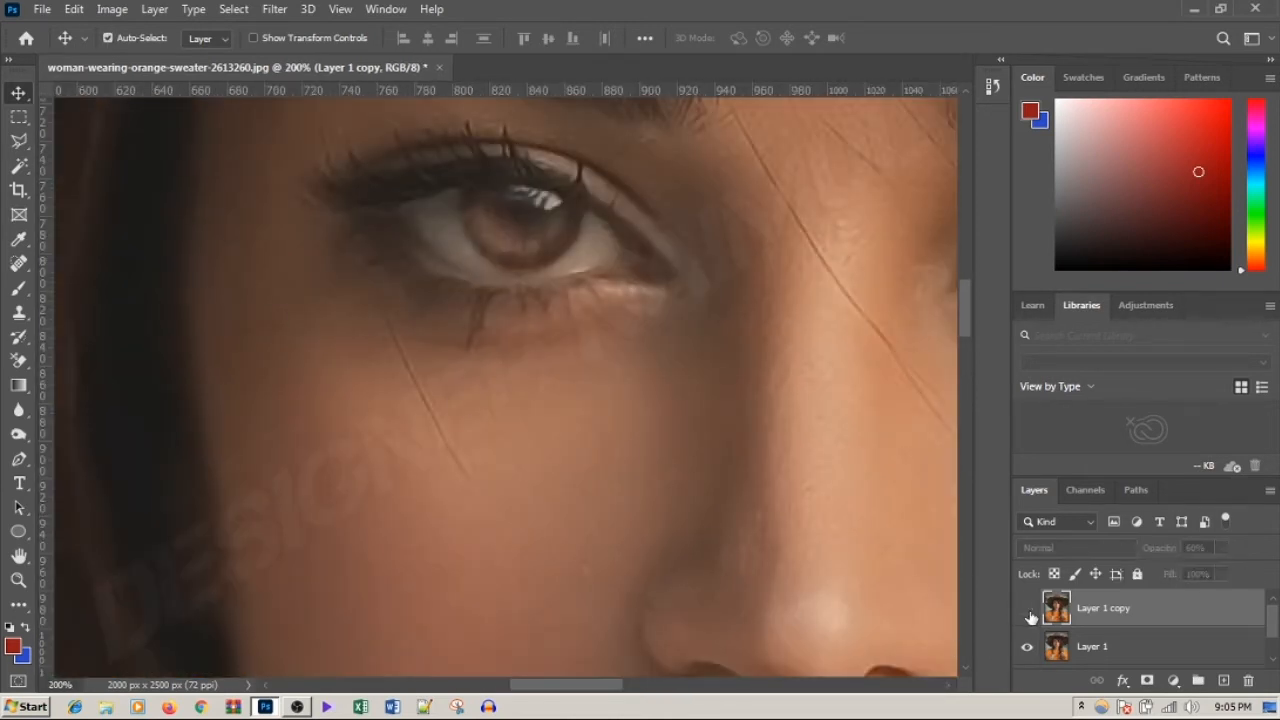
left_click_drag(1225, 569, 1246, 574)
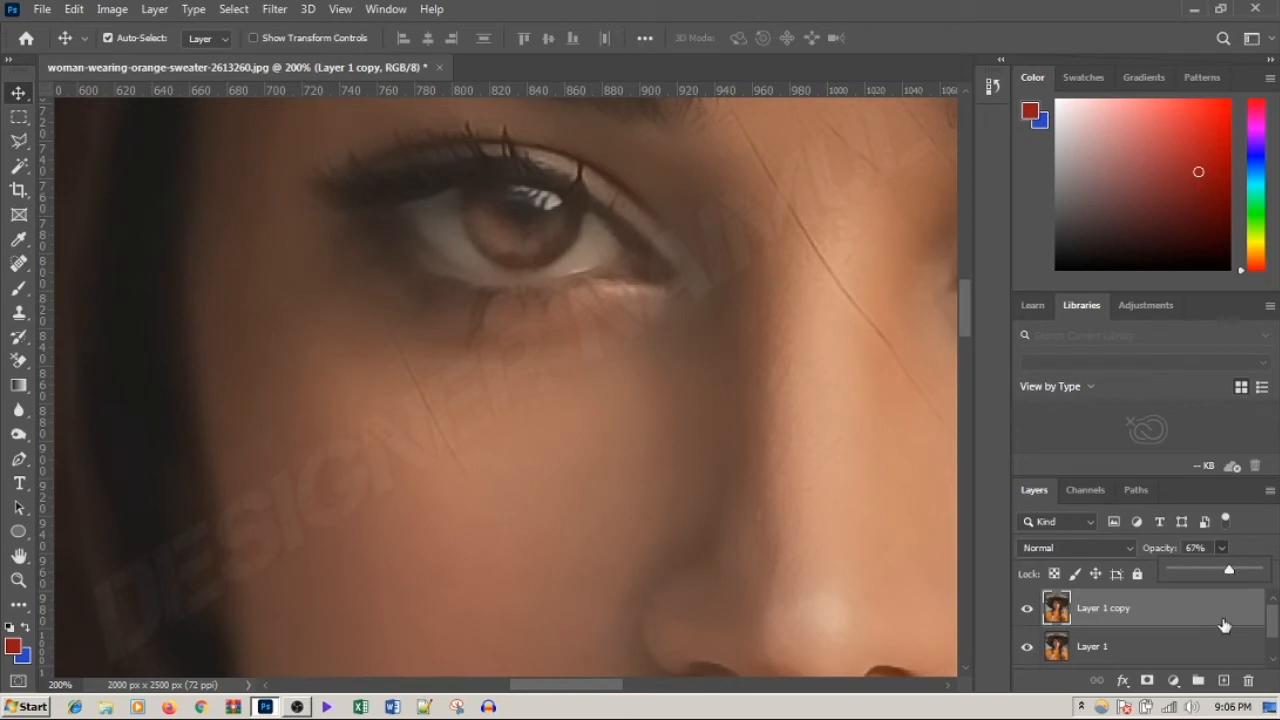
left_click(1252, 541)
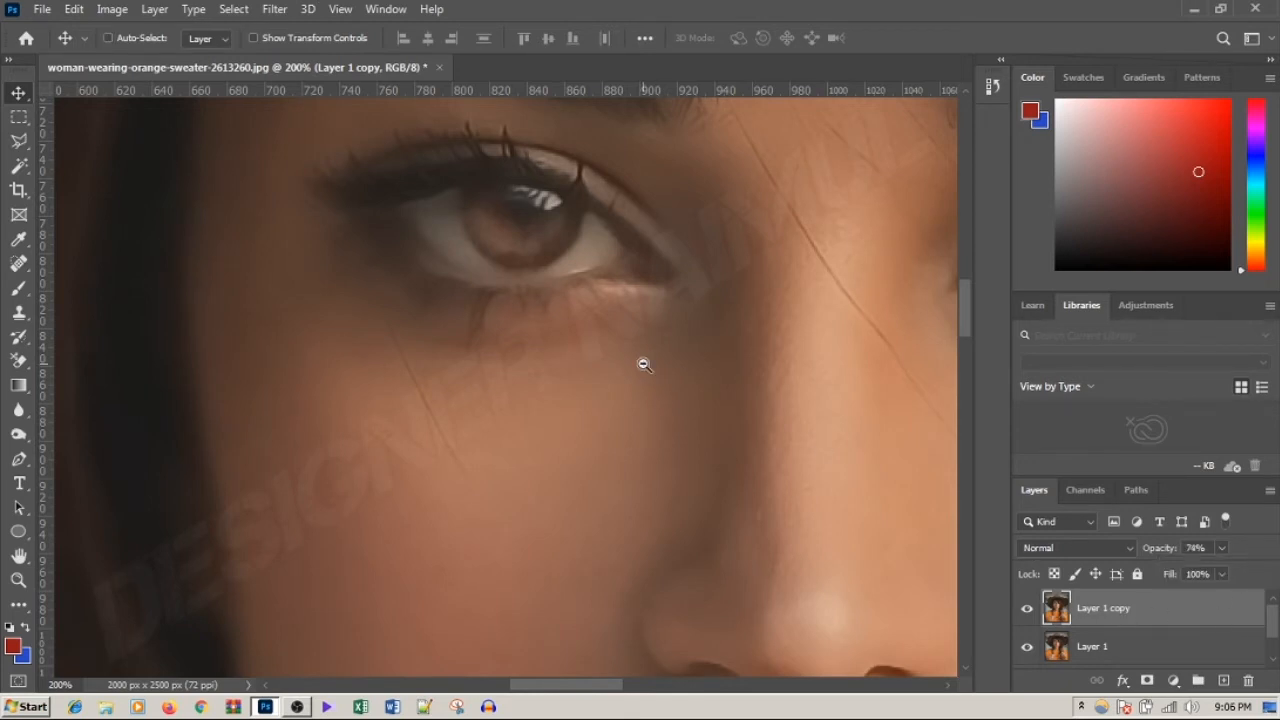
Step: Group Layer 1 and Layer 1 copy, and add a white layer mask to the group
left_click(644, 364, "alt")
left_click(645, 365, "alt")
left_click_drag(684, 349, 509, 344)
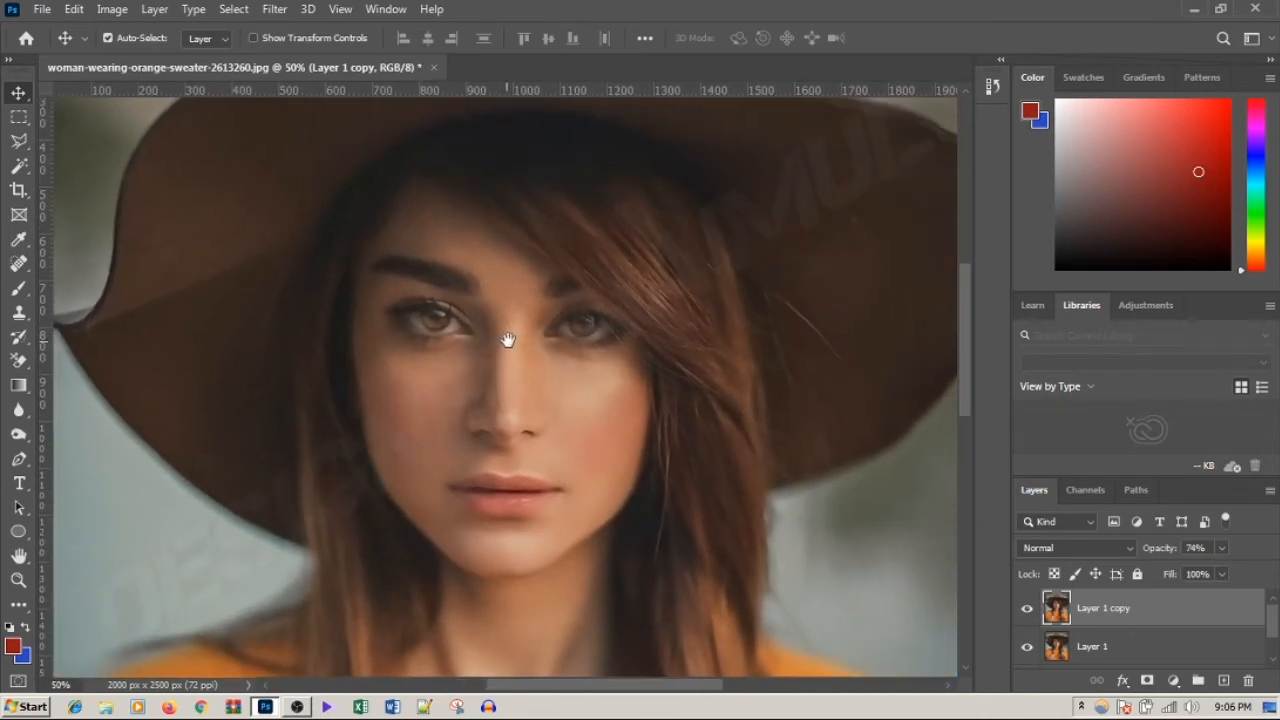
left_click(1120, 650, "shift")
key("ctrl+g")
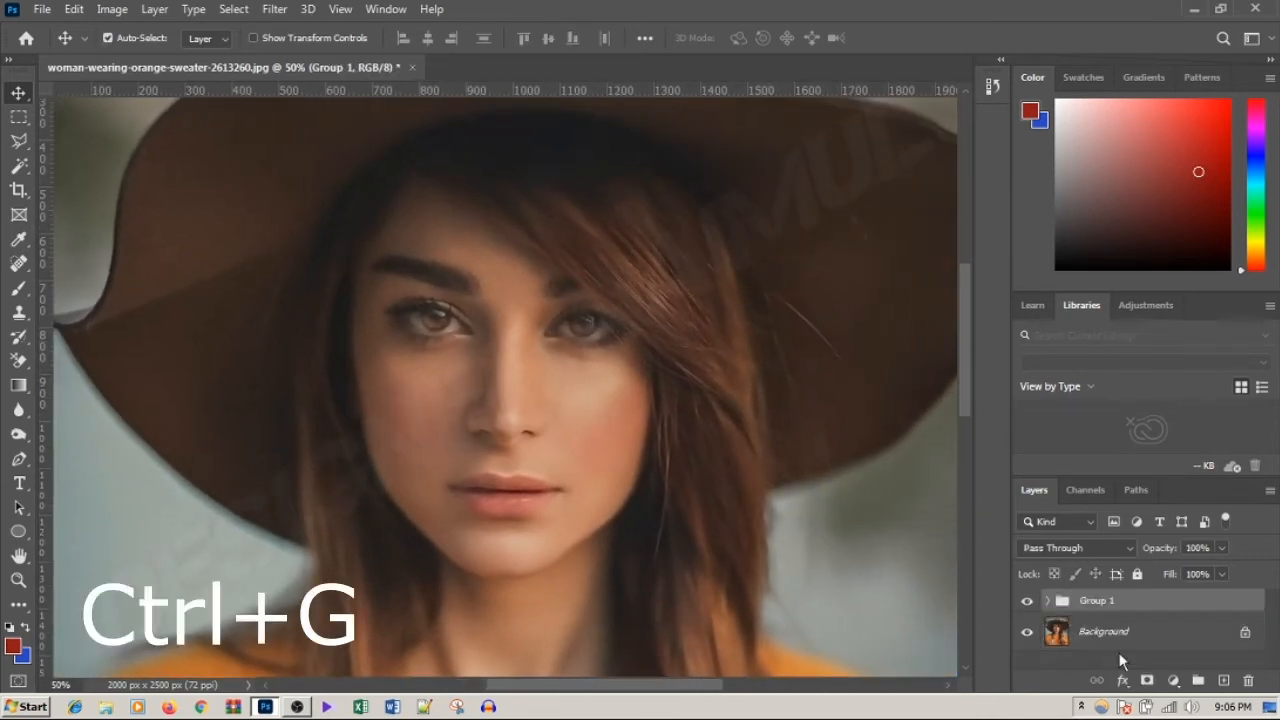
left_click(1148, 682)
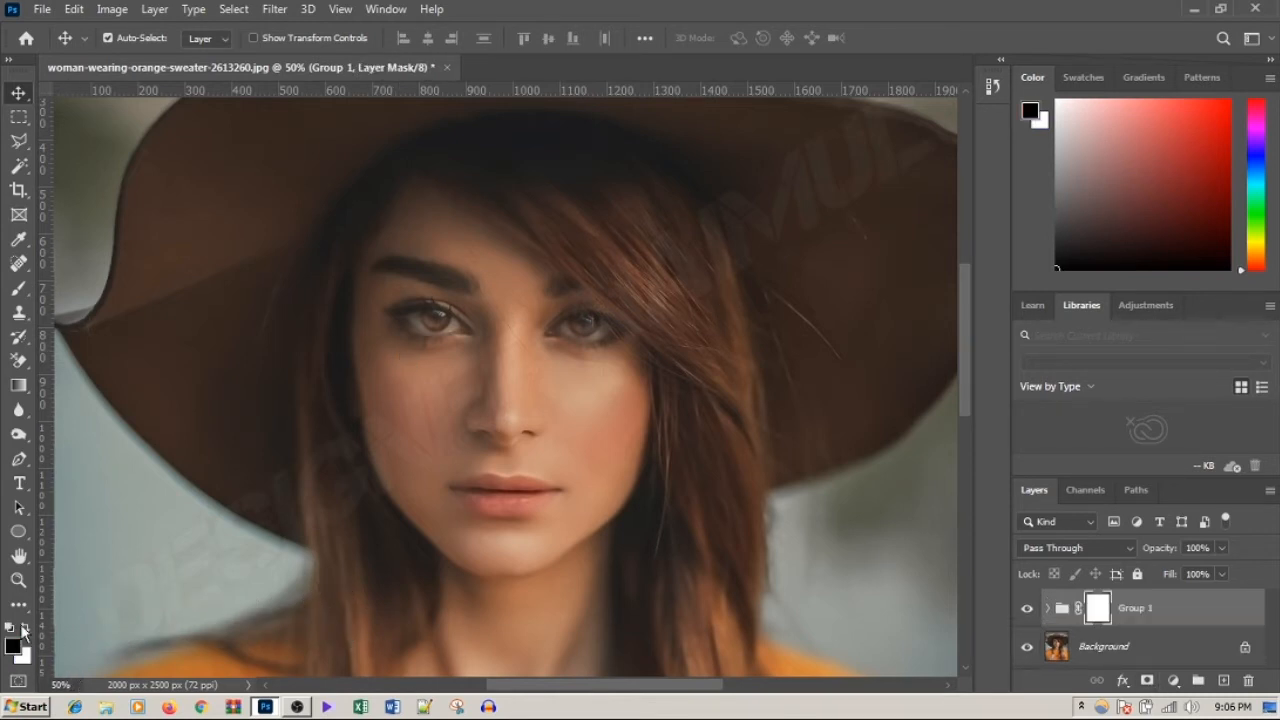
Step: Set up a soft black 100 px Brush with 0% hardness, 21% opacity and 25% flow for the group mask
left_click(18, 289)
left_click(431, 37)
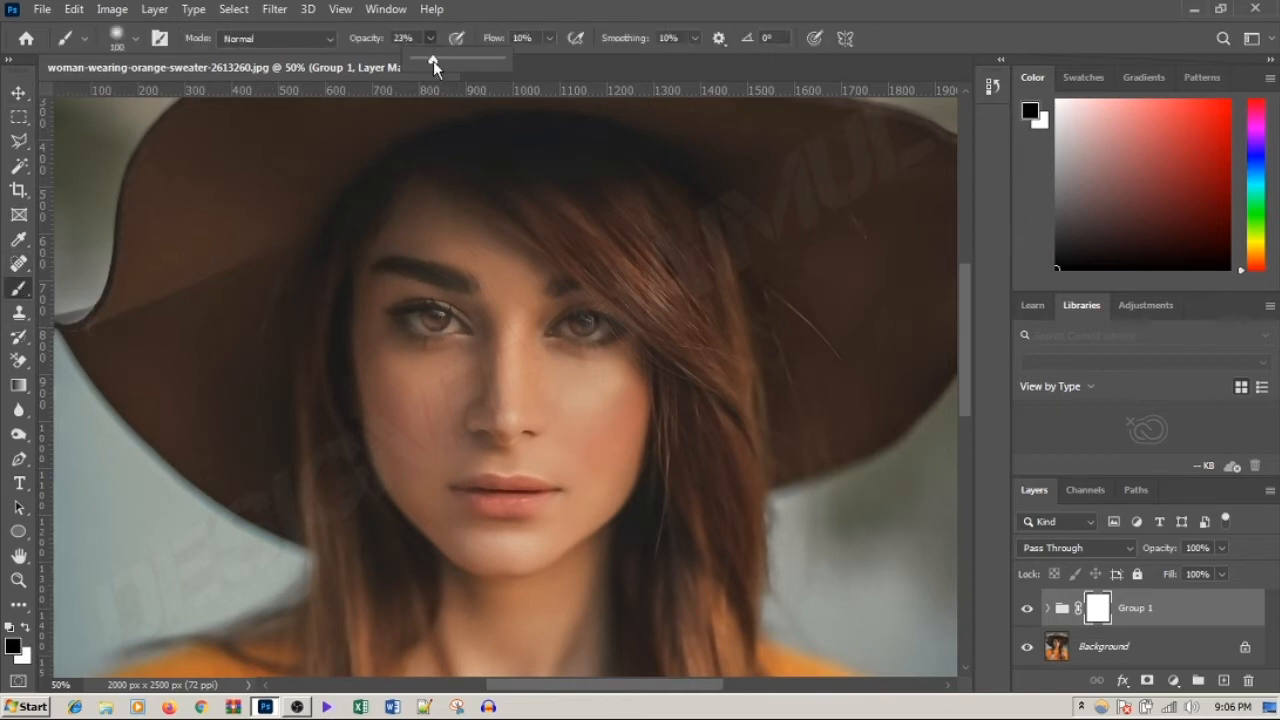
left_click_drag(433, 61, 430, 61)
left_click(548, 38)
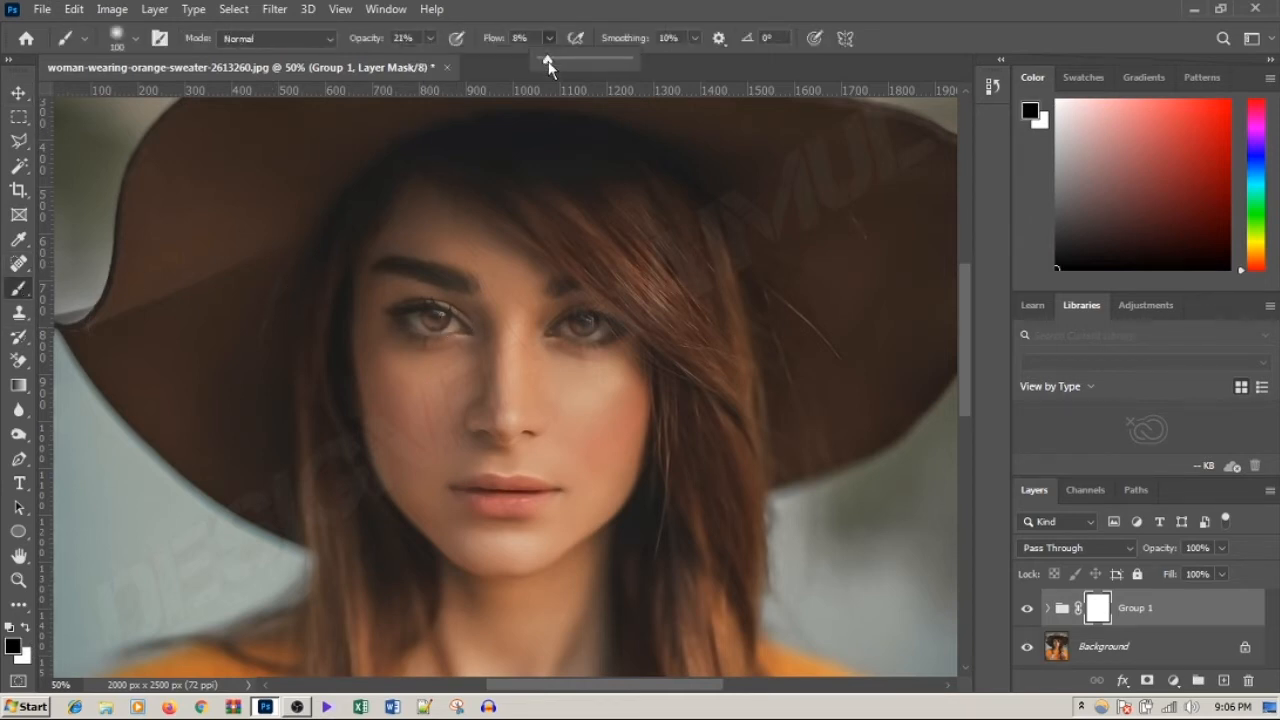
left_click_drag(558, 62, 562, 62)
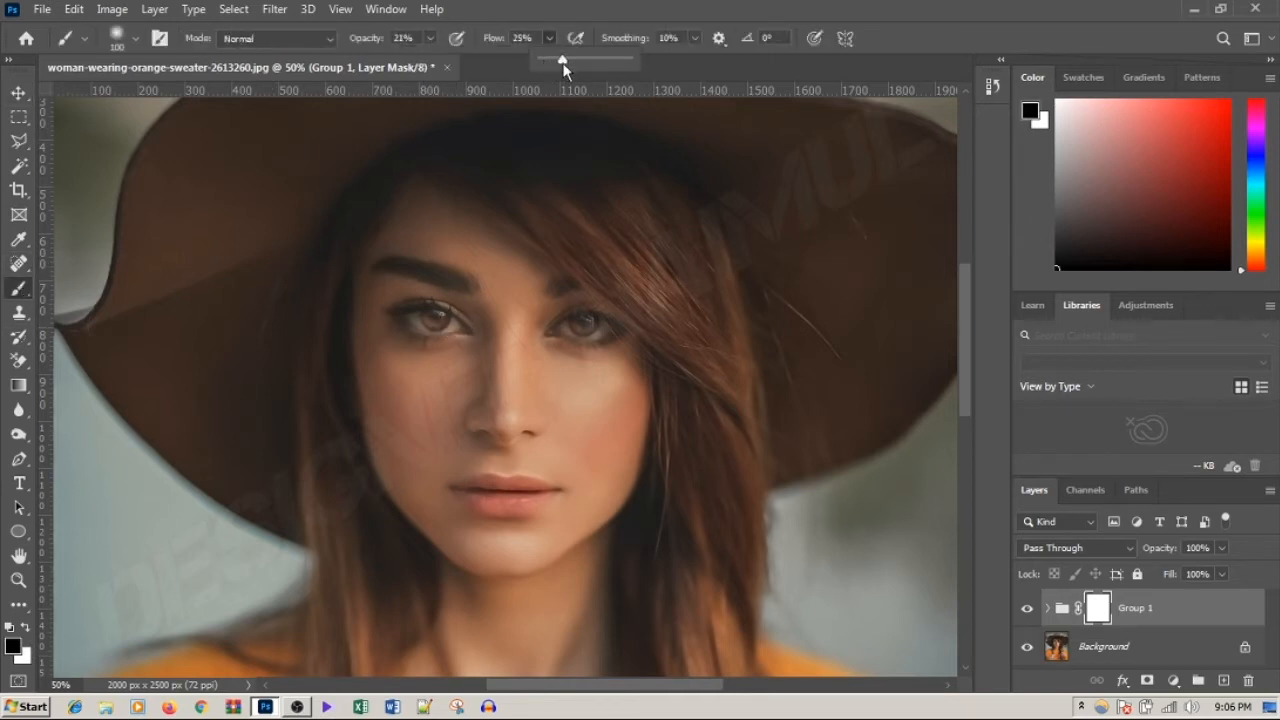
left_click(499, 322, "ctrl")
left_click(135, 40)
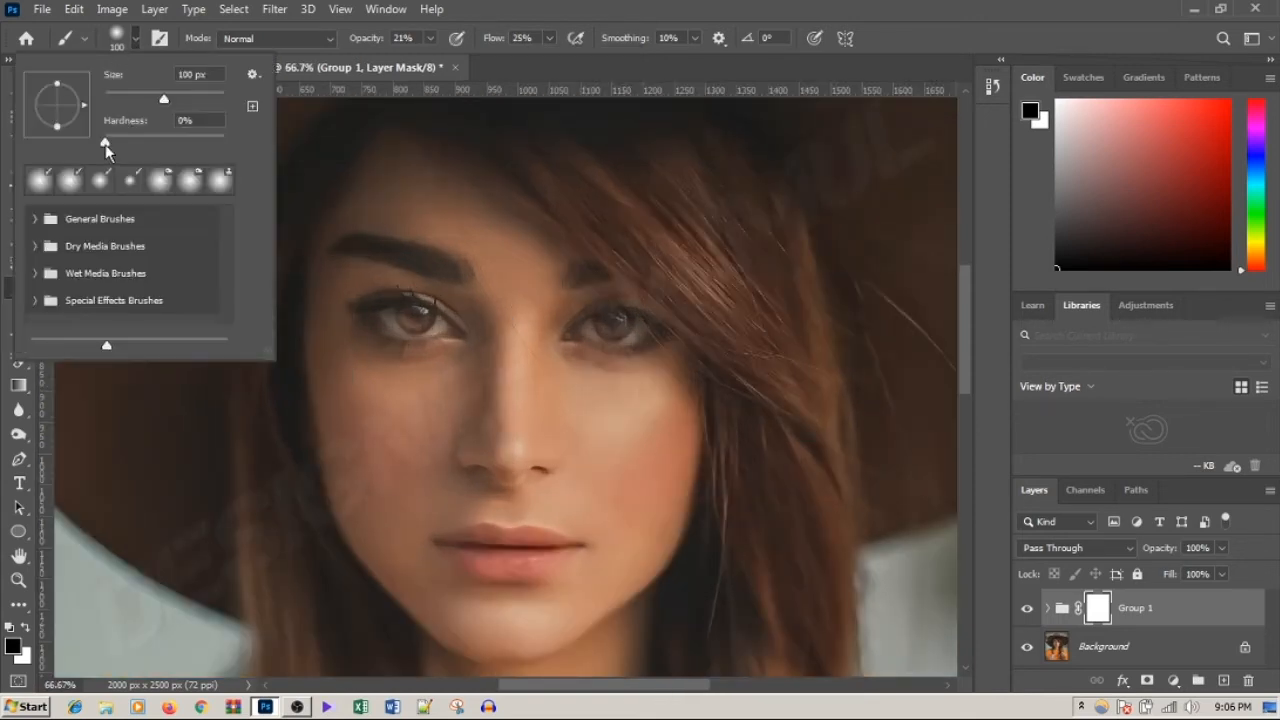
left_click(120, 40)
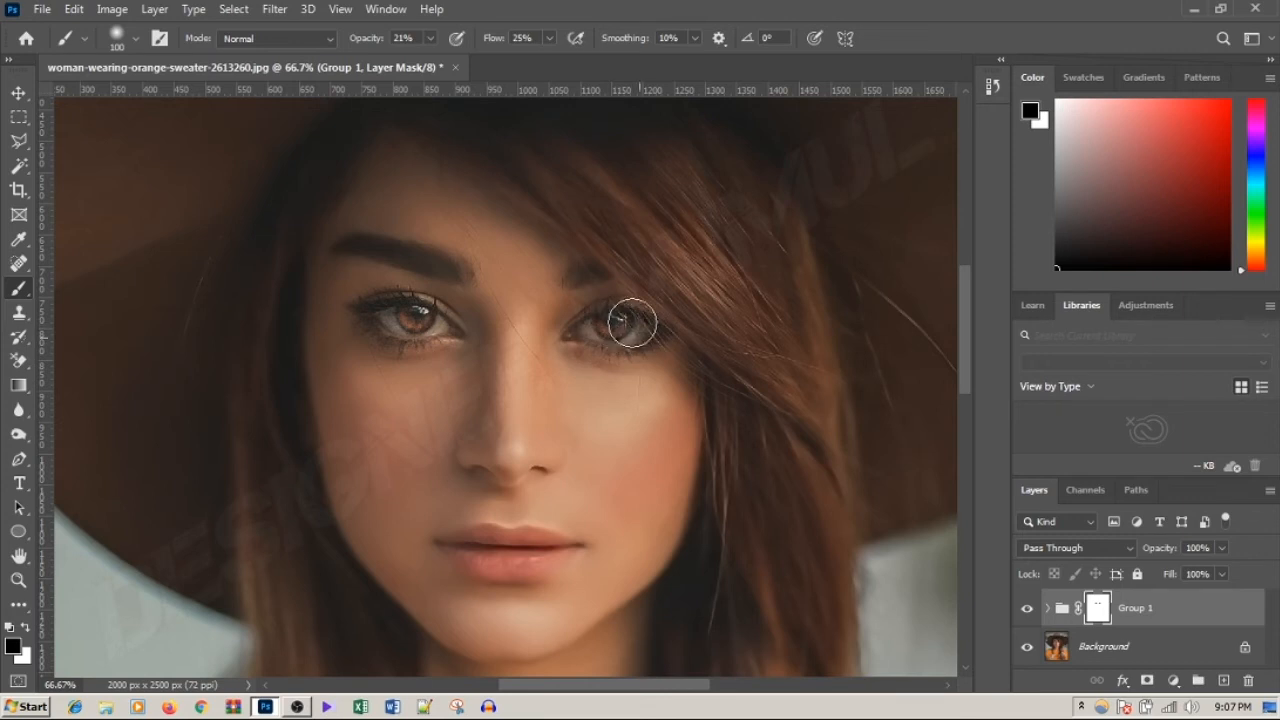
Step: Paint black on the group mask over the hair strands across the forehead, comparing with the group hidden and shown
left_click(1028, 609)
left_click(1028, 609)
left_click(1028, 609)
left_click(1028, 609)
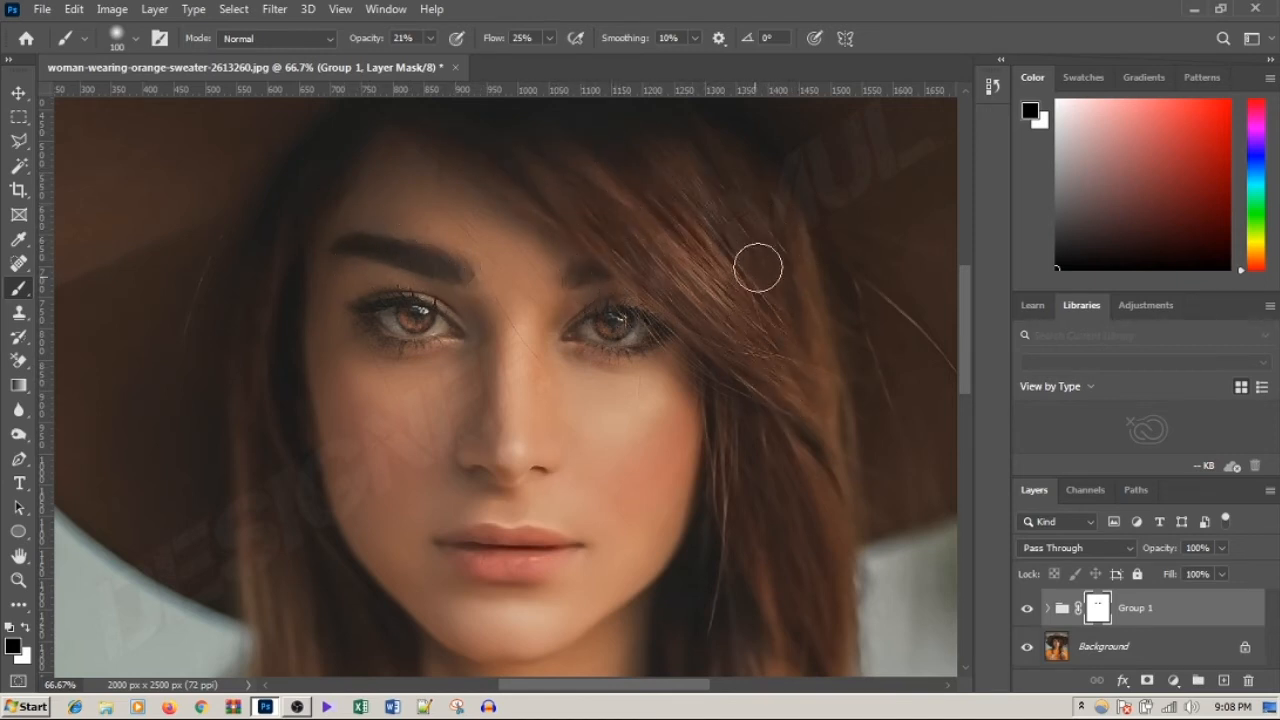
left_click(1027, 609)
left_click(1027, 609)
left_click(1027, 609)
left_click(1027, 609)
left_click(1027, 609)
left_click(1027, 609)
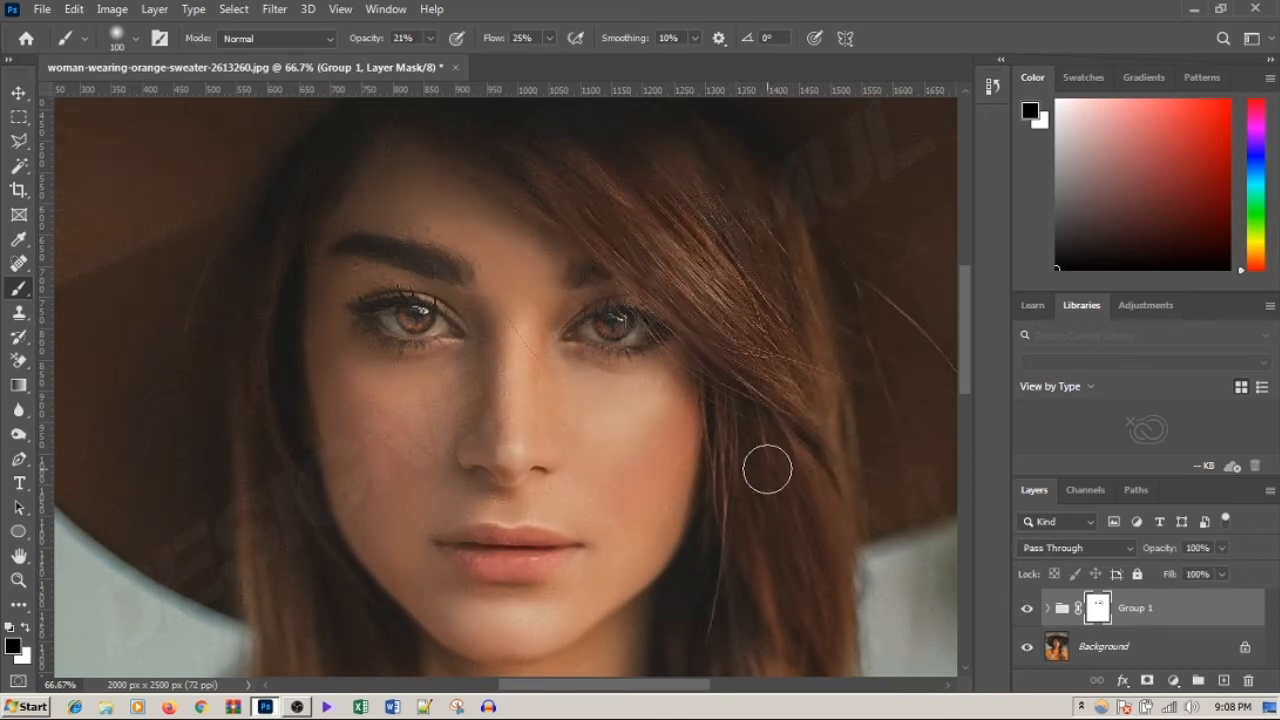
Step: Restore skin and hair detail on the group mask using brush sizes up to 125 px, comparing with the group hidden and shown
key("bracketright")
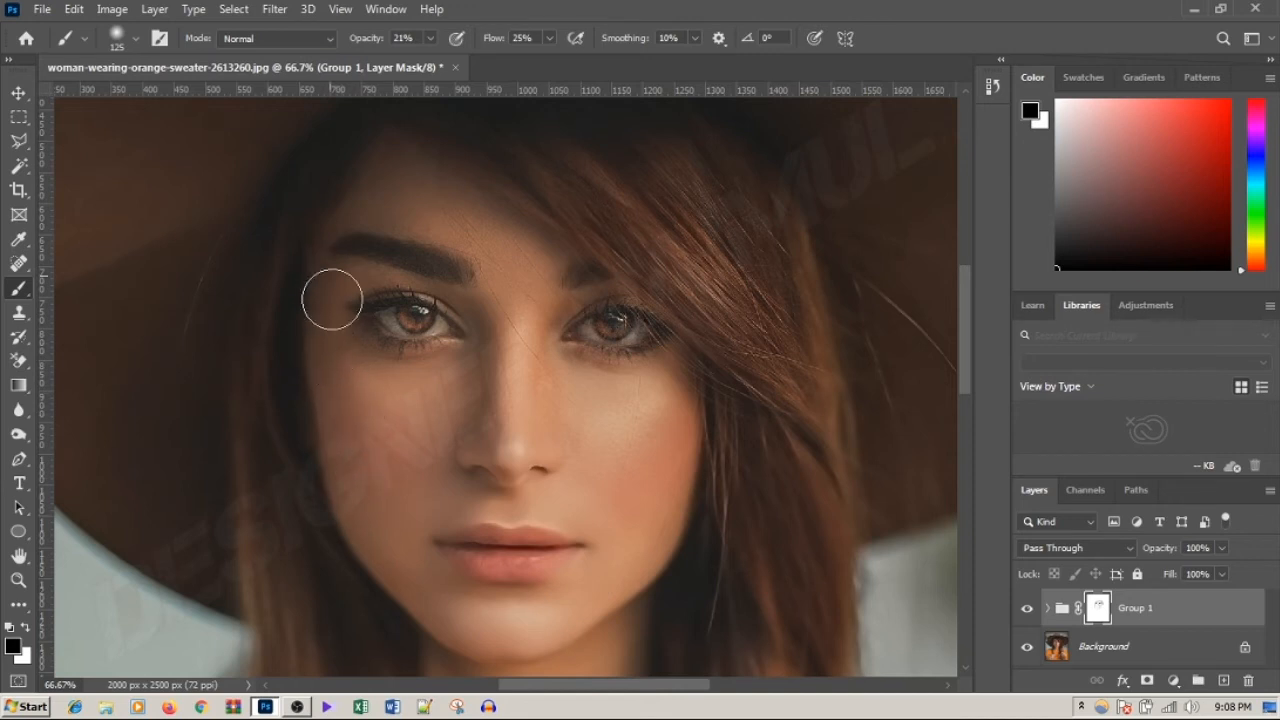
key("bracketleft")
key("bracketleft")
left_click(1027, 609)
left_click(1027, 609)
left_click(1027, 609)
left_click(1027, 609)
left_click(1027, 609)
left_click(1028, 610)
left_click(1028, 610)
left_click(1028, 610)
left_click(1028, 610)
left_click(1028, 610)
Step: Bring back skin texture on the lips, cheeks and chin by painting the group mask black with a 125 px brush
key("bracketright")
key("bracketright")
left_click_drag(964, 326, 965, 369)
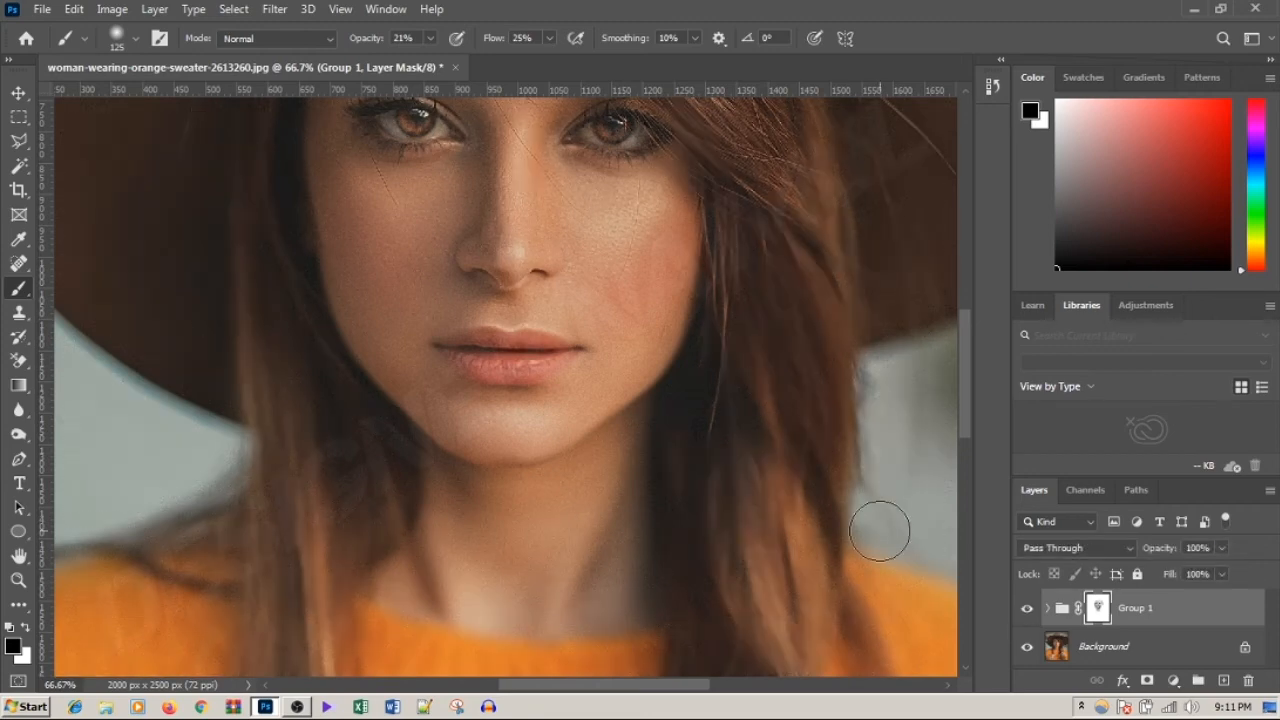
scroll(969, 392, "up", 5)
left_click(588, 499, "ctrl")
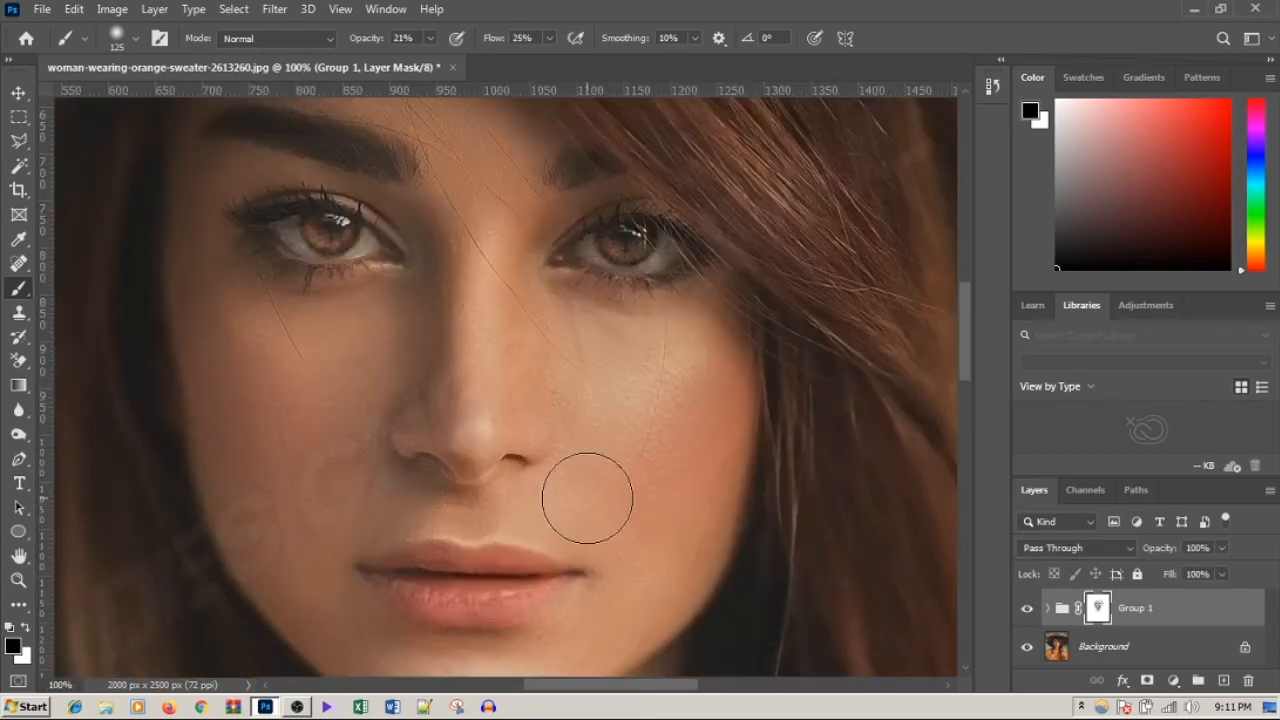
left_click_drag(968, 315, 963, 364)
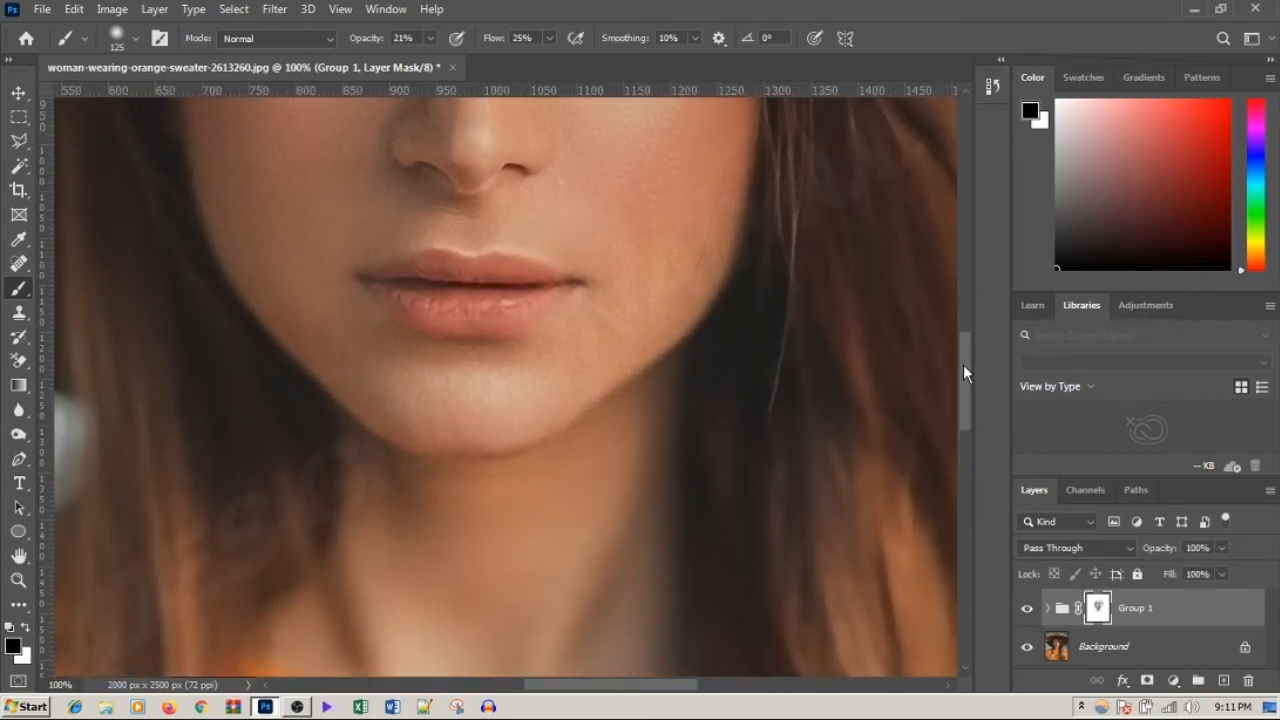
key("x")
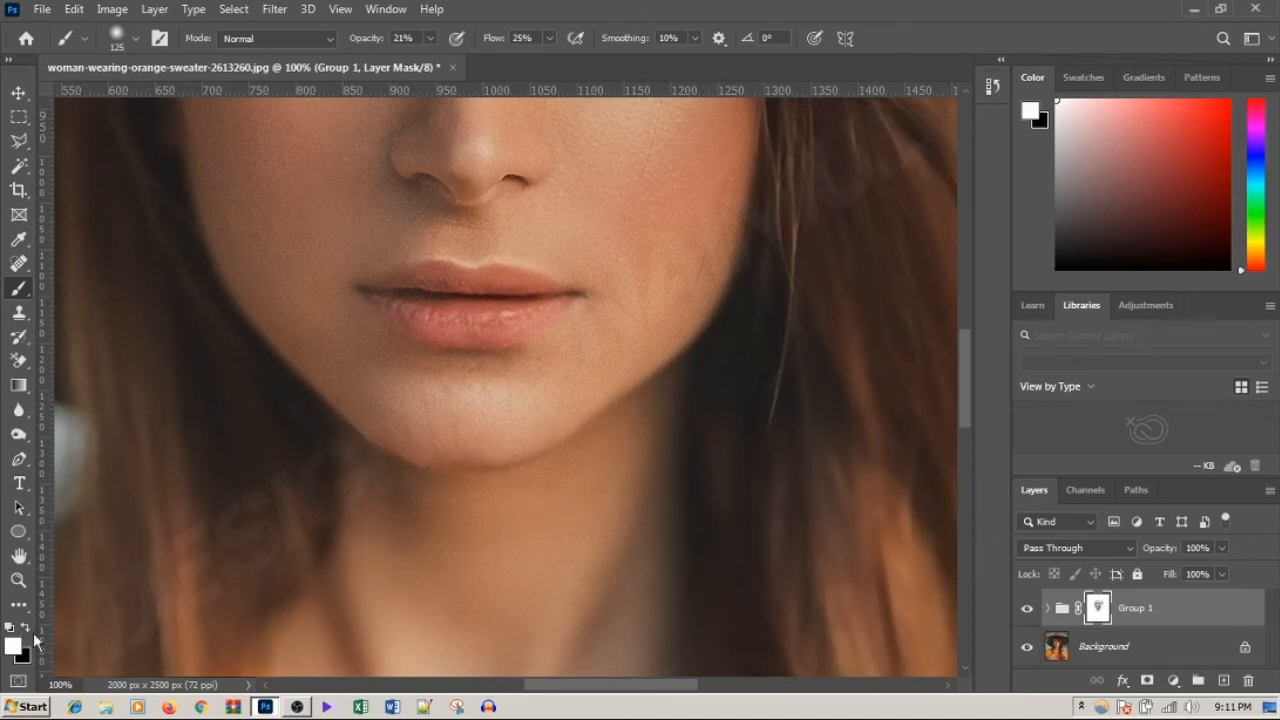
key("x")
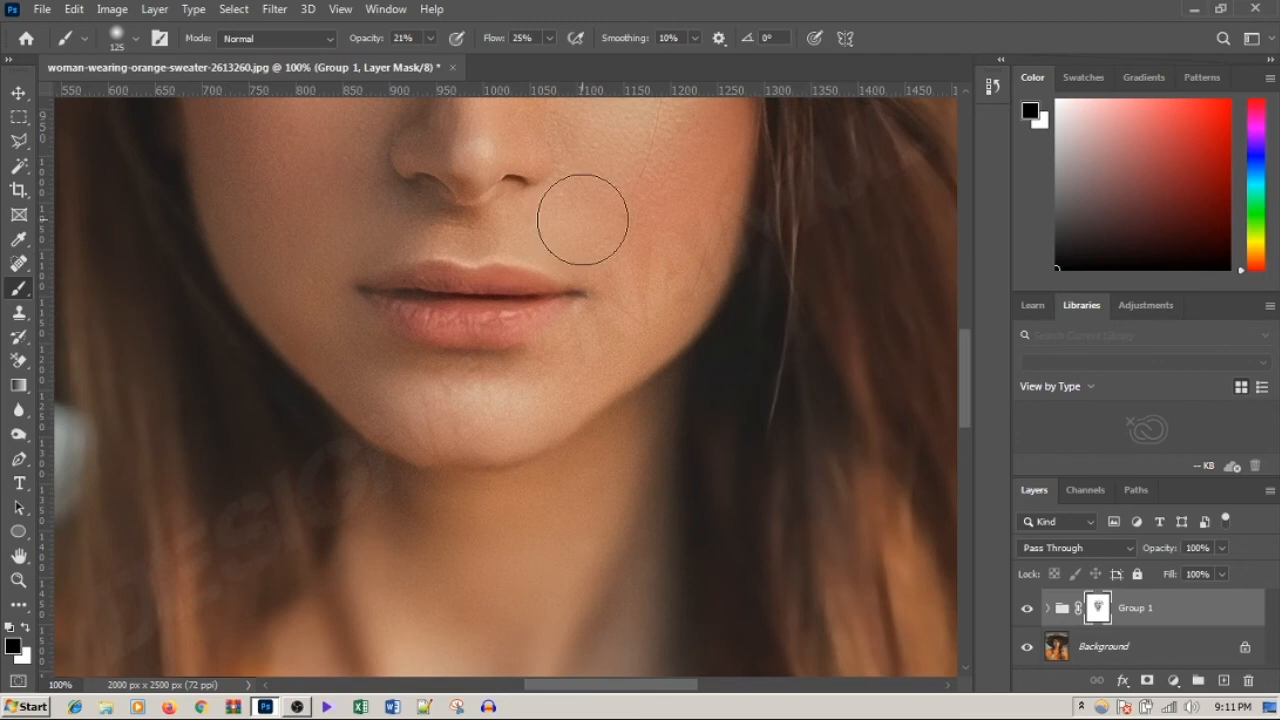
left_click_drag(583, 217, 626, 569)
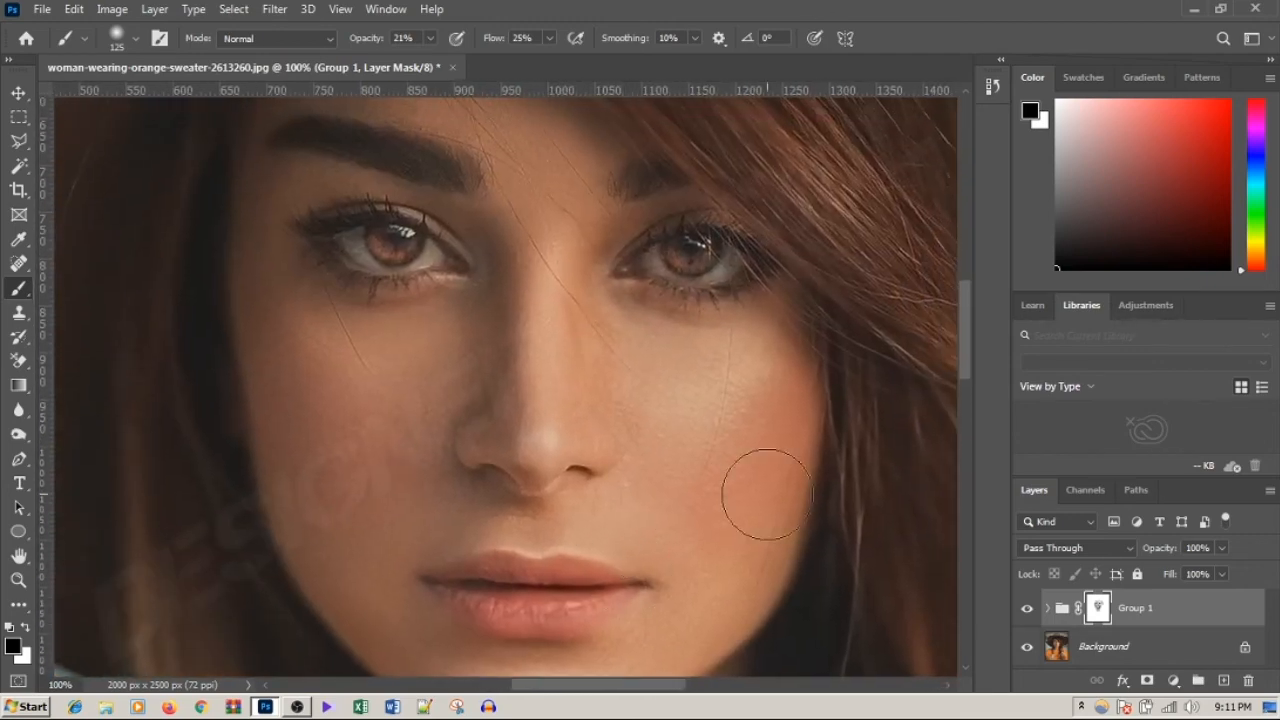
Step: Compare the face with the group hidden and shown, and reduce the mask brush to 25 px
left_click(1028, 610)
left_click(1028, 610)
left_click(1028, 610)
left_click(1028, 610)
left_click(1028, 610)
left_click(1028, 610)
key("bracketleft")
key("bracketleft")
key("bracketleft")
key("bracketleft")
key("bracketleft")
key("bracketleft")
key("bracketleft")
left_click(1028, 610)
left_click(1028, 610)
left_click(1028, 610)
left_click(1028, 610)
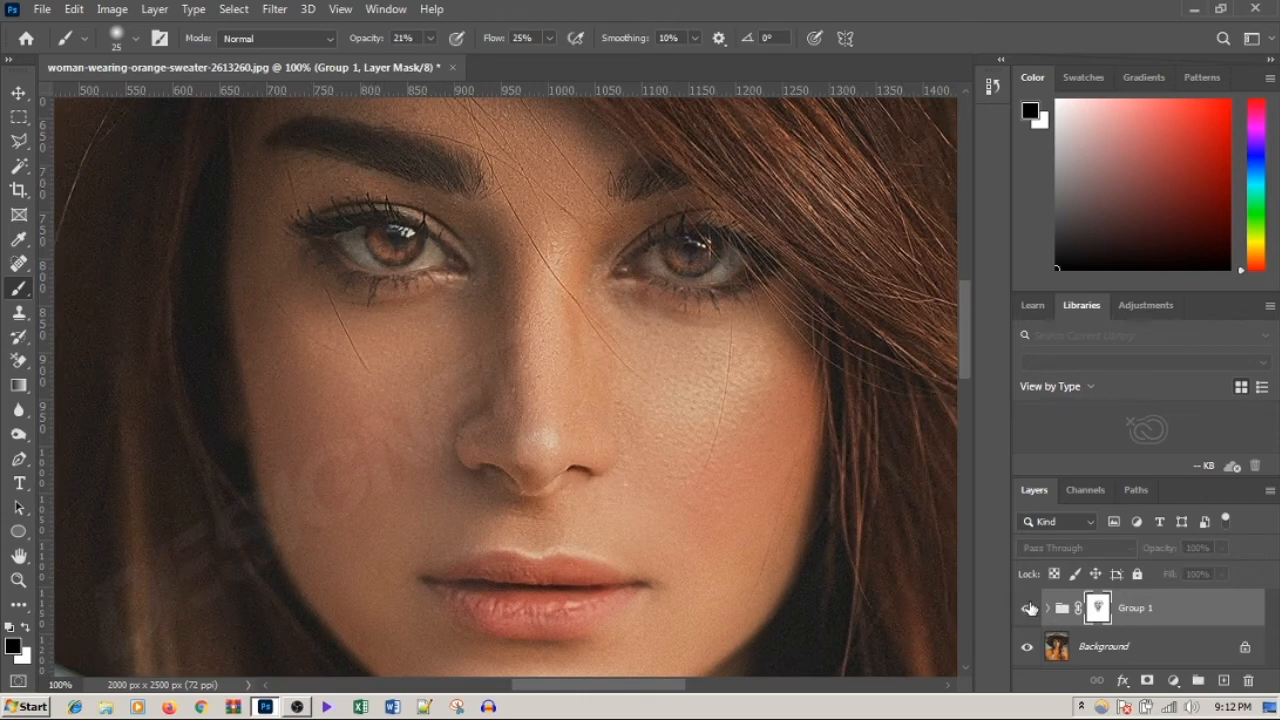
Step: Paint white on the group mask over the whites of both eyes with a 15 px brush
key("x")
scroll(424, 249, "up", 1)
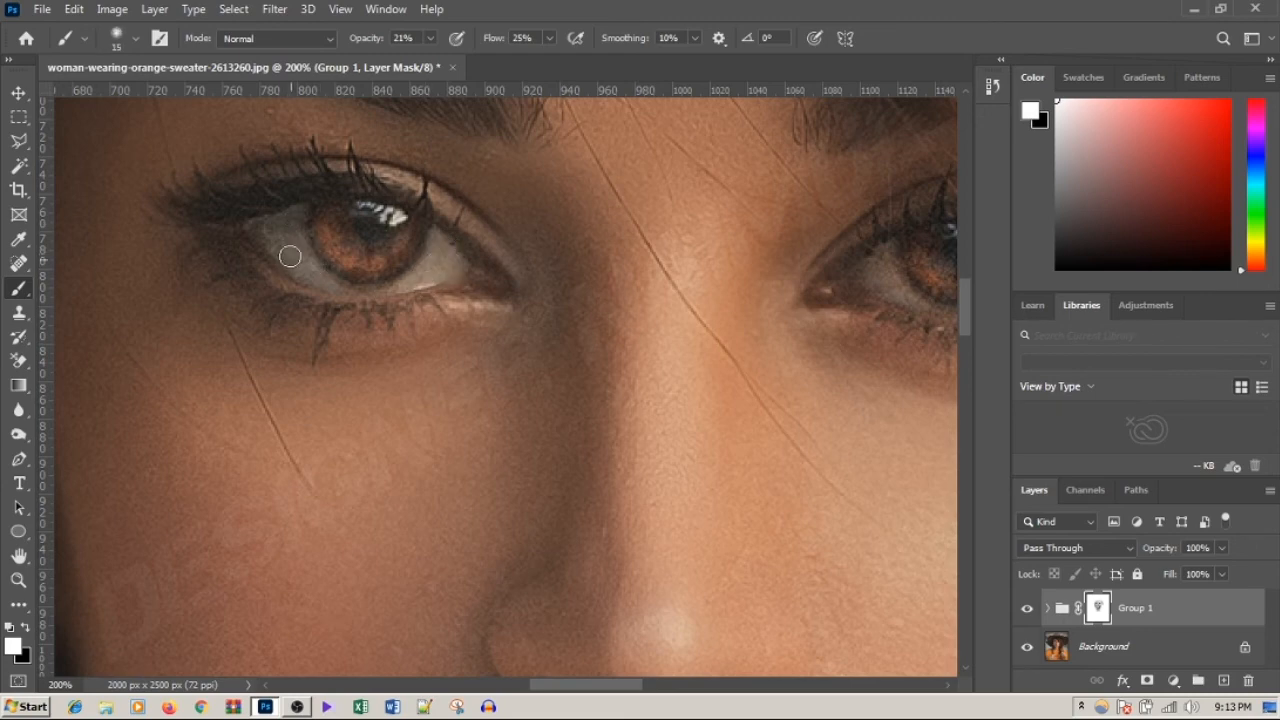
scroll(560, 357, "right", 3)
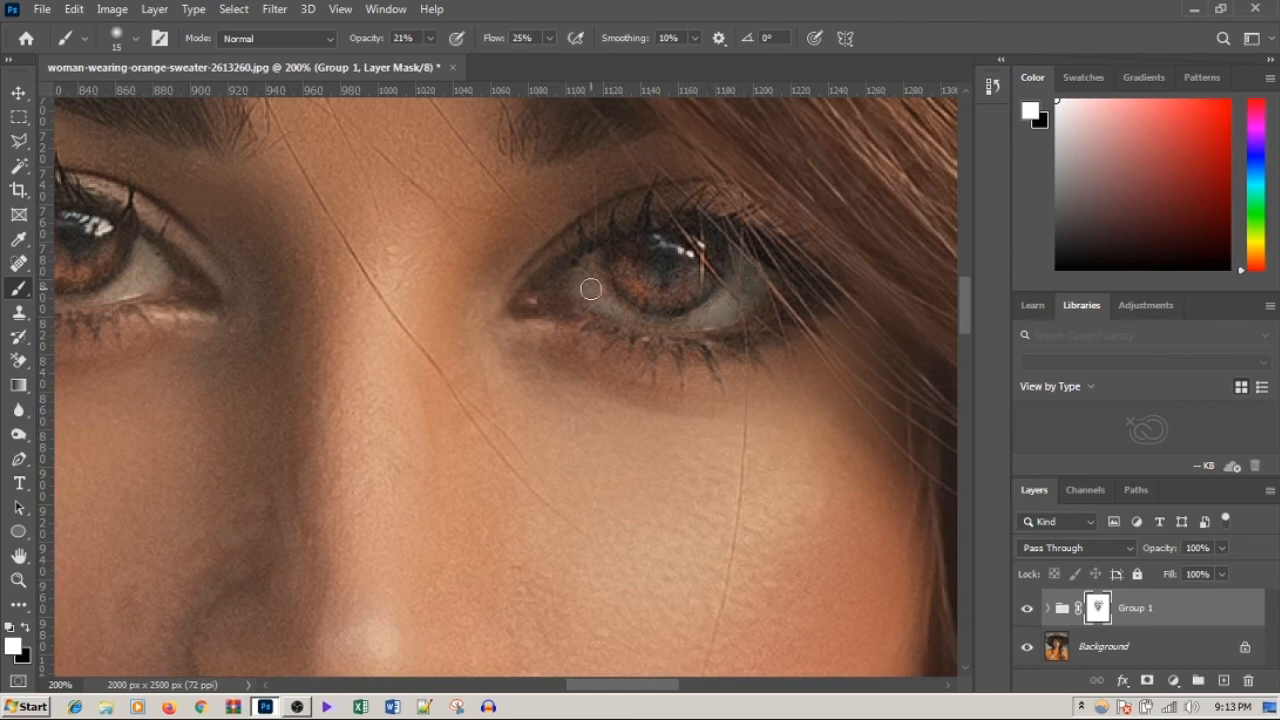
scroll(550, 232, "down", 2)
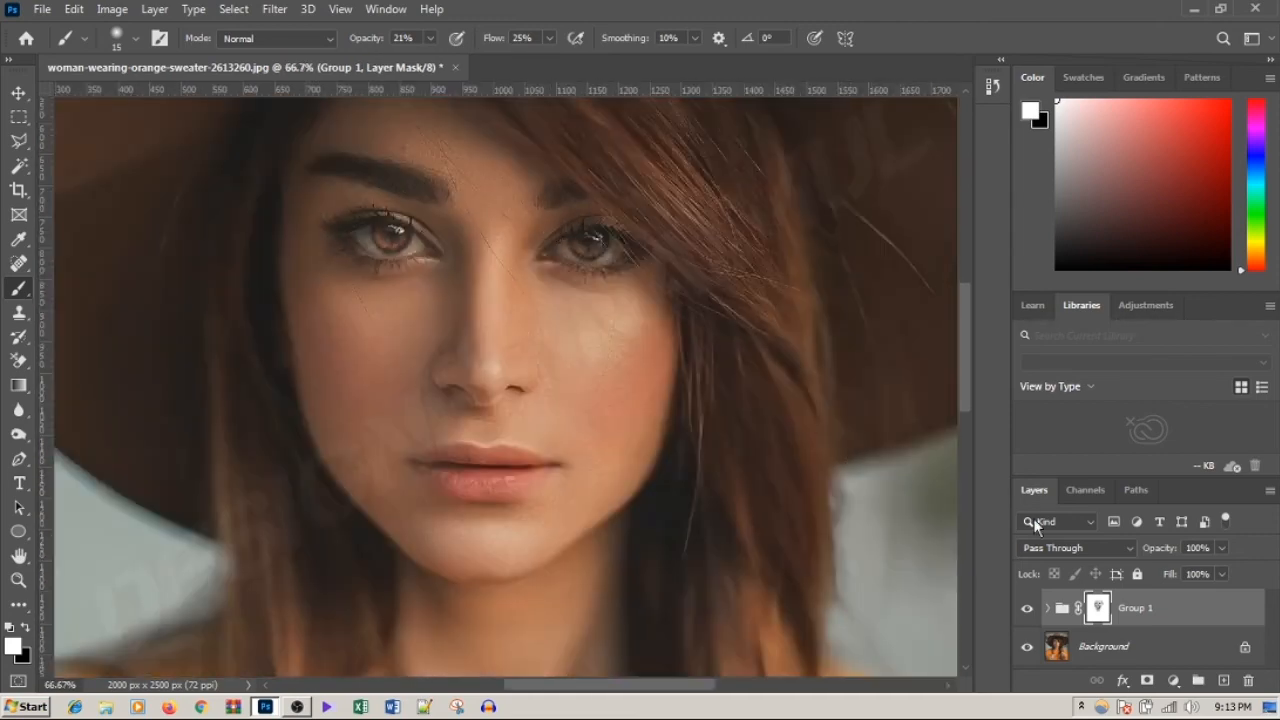
Step: Compare the retouched face with the group hidden and shown, and switch the mask brush to black at 70 px
left_click(1027, 611)
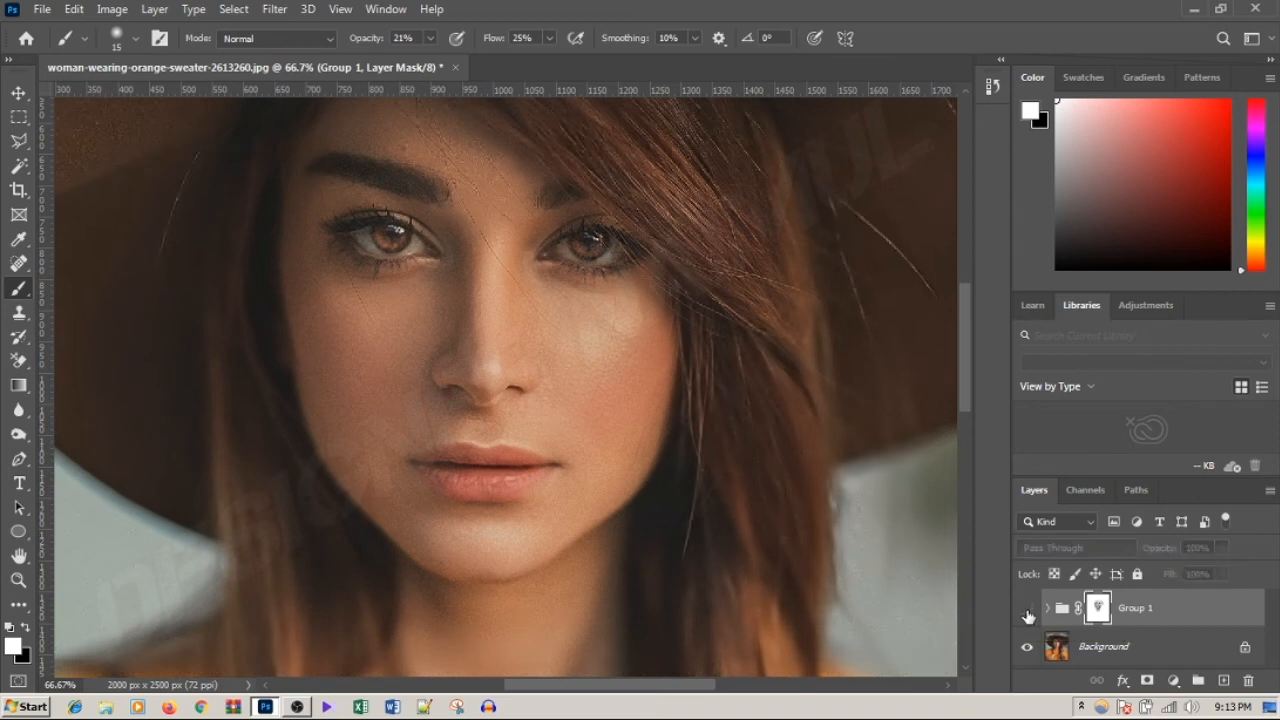
left_click(1027, 611)
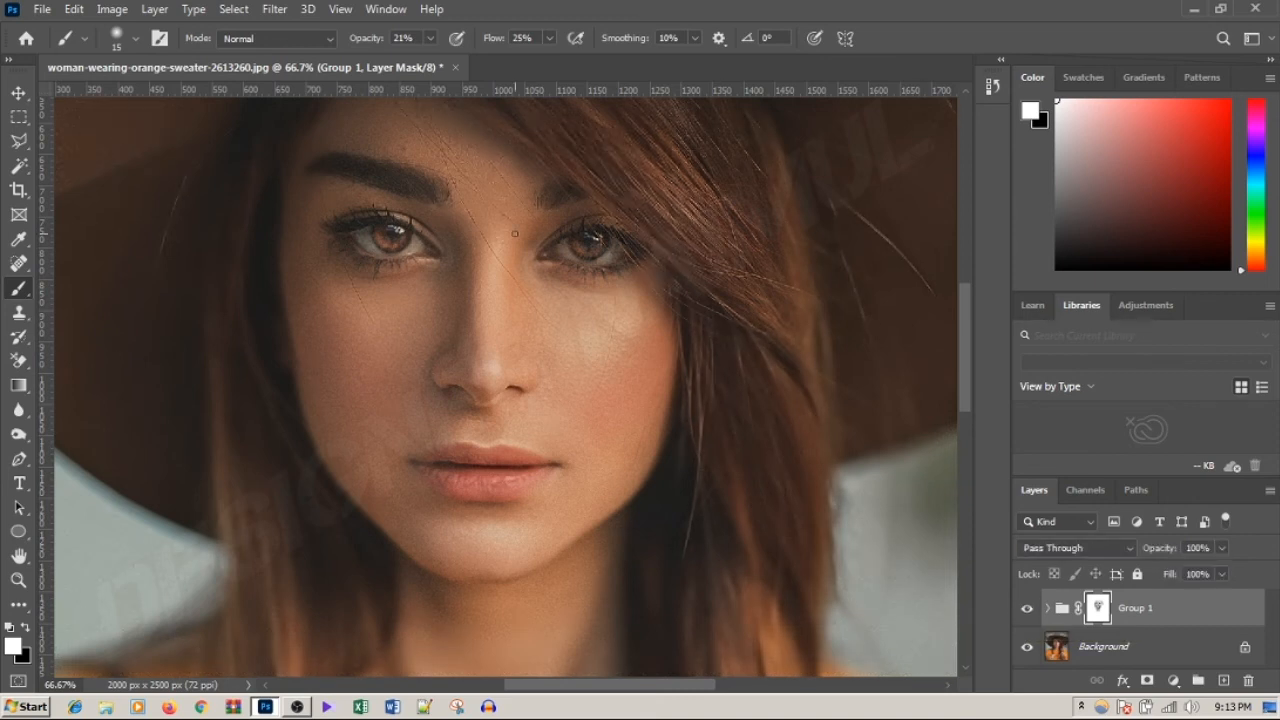
left_click(28, 628)
left_click(1027, 611)
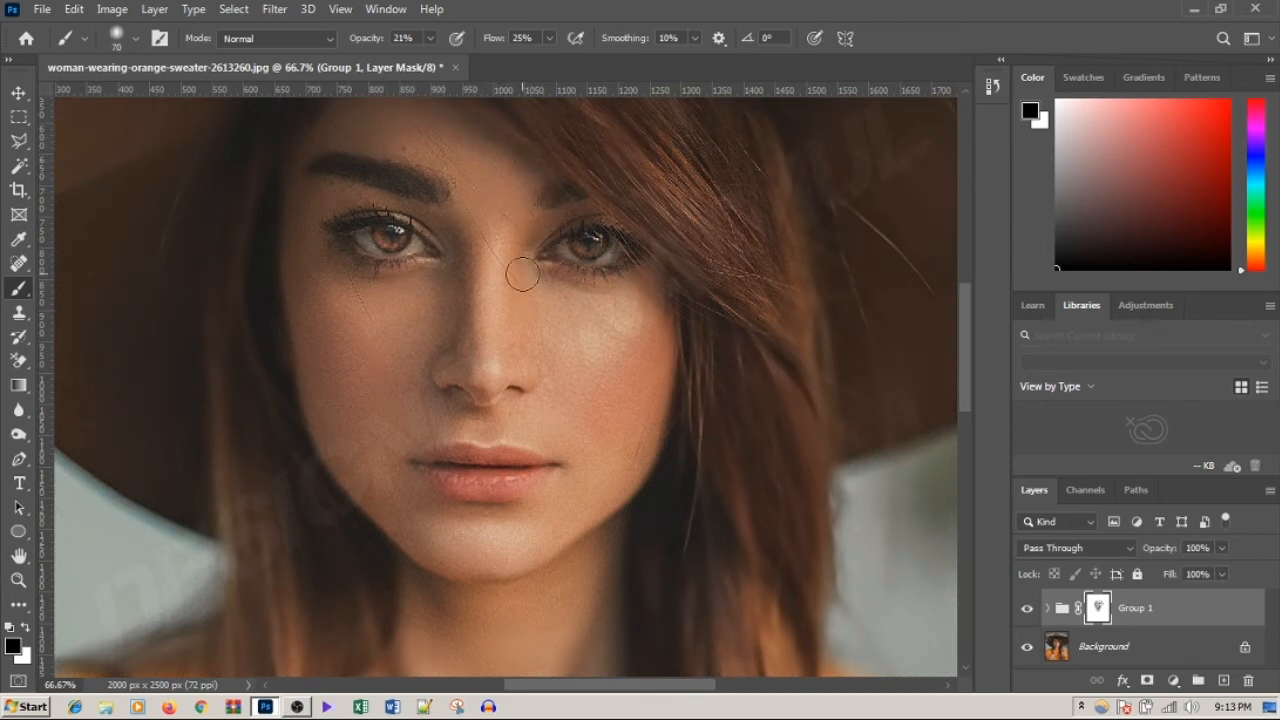
scroll(917, 360, "up", 3)
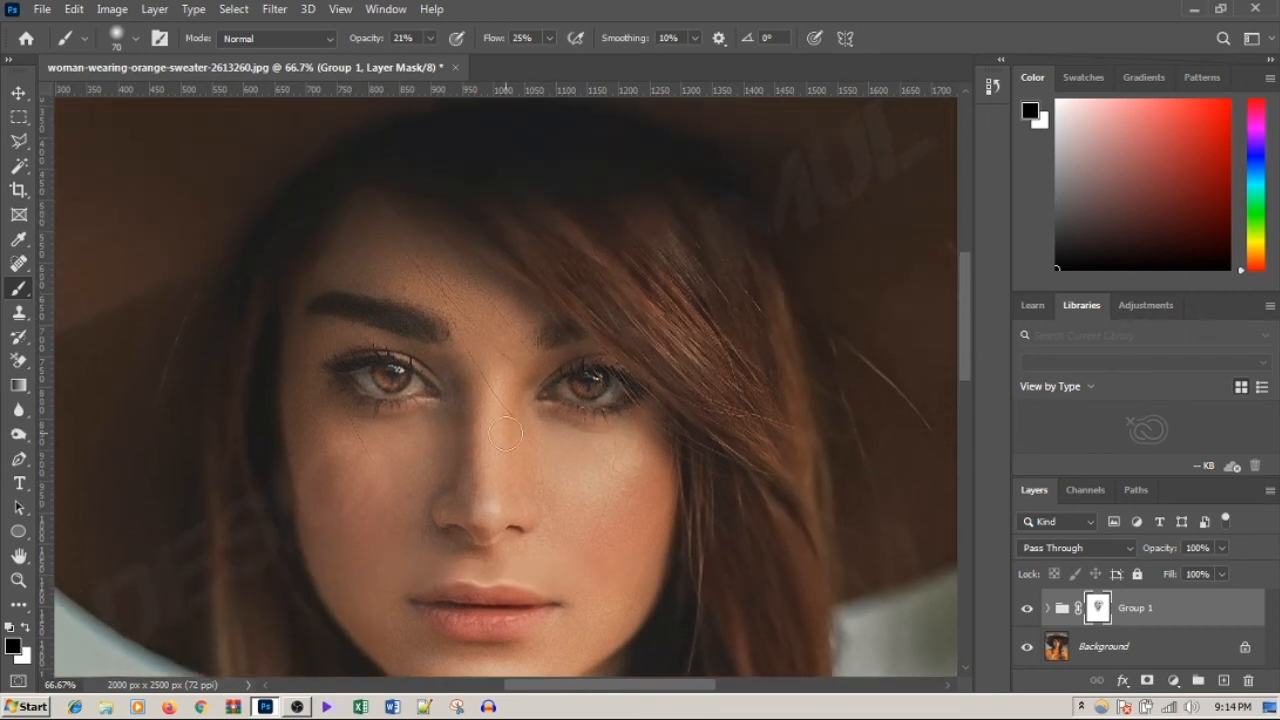
Step: Switch the mask brush to white at 90 px and check the face with the group hidden
left_click(26, 628)
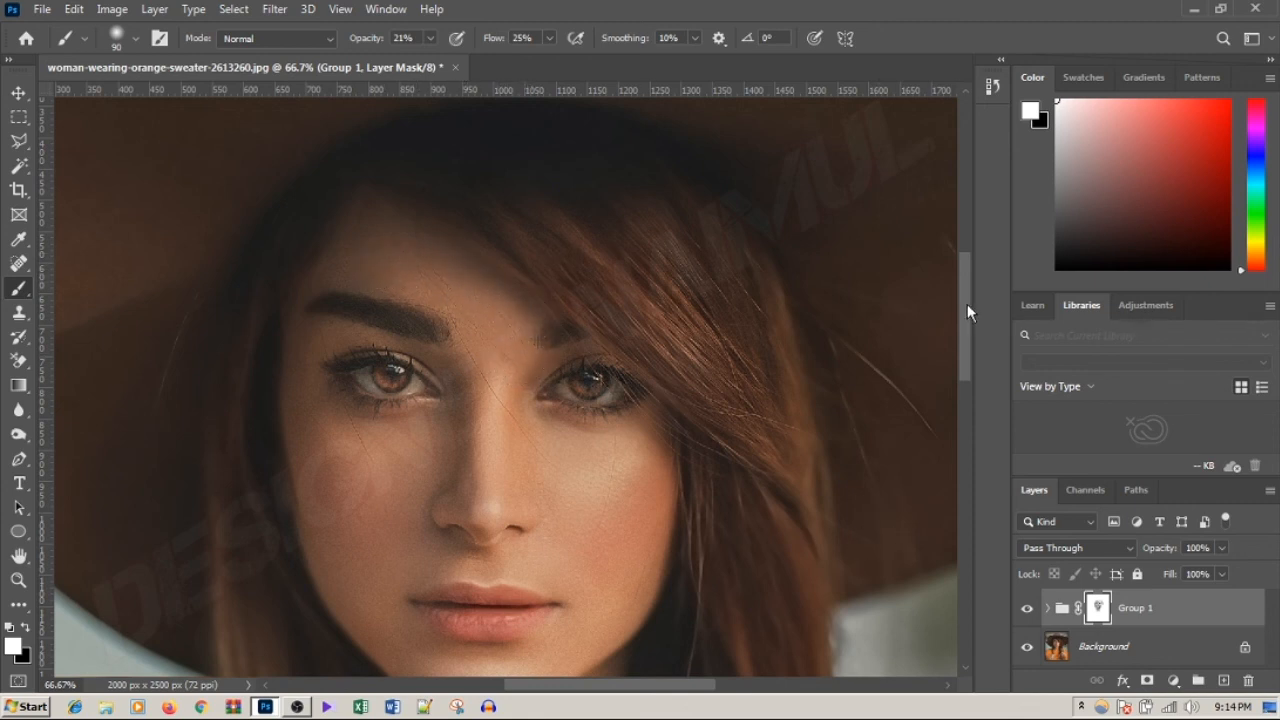
left_click_drag(967, 304, 962, 324)
left_click(1027, 610)
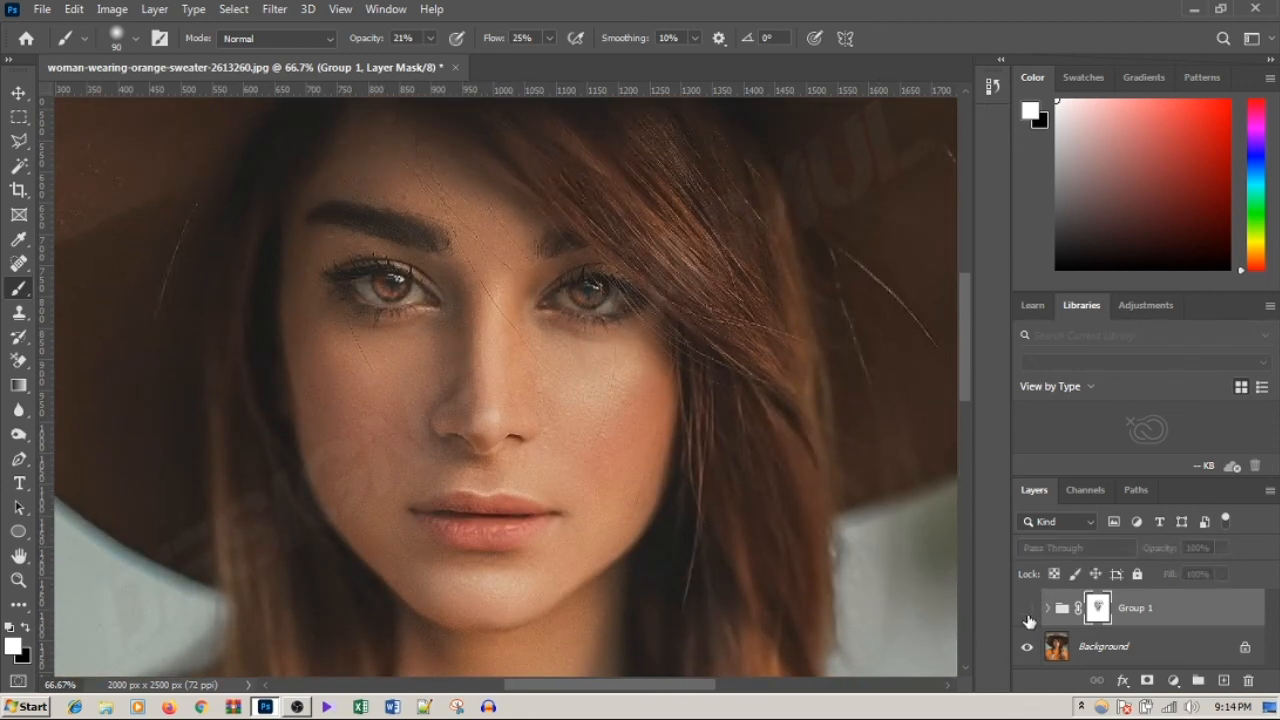
scroll(685, 321, "down", 4)
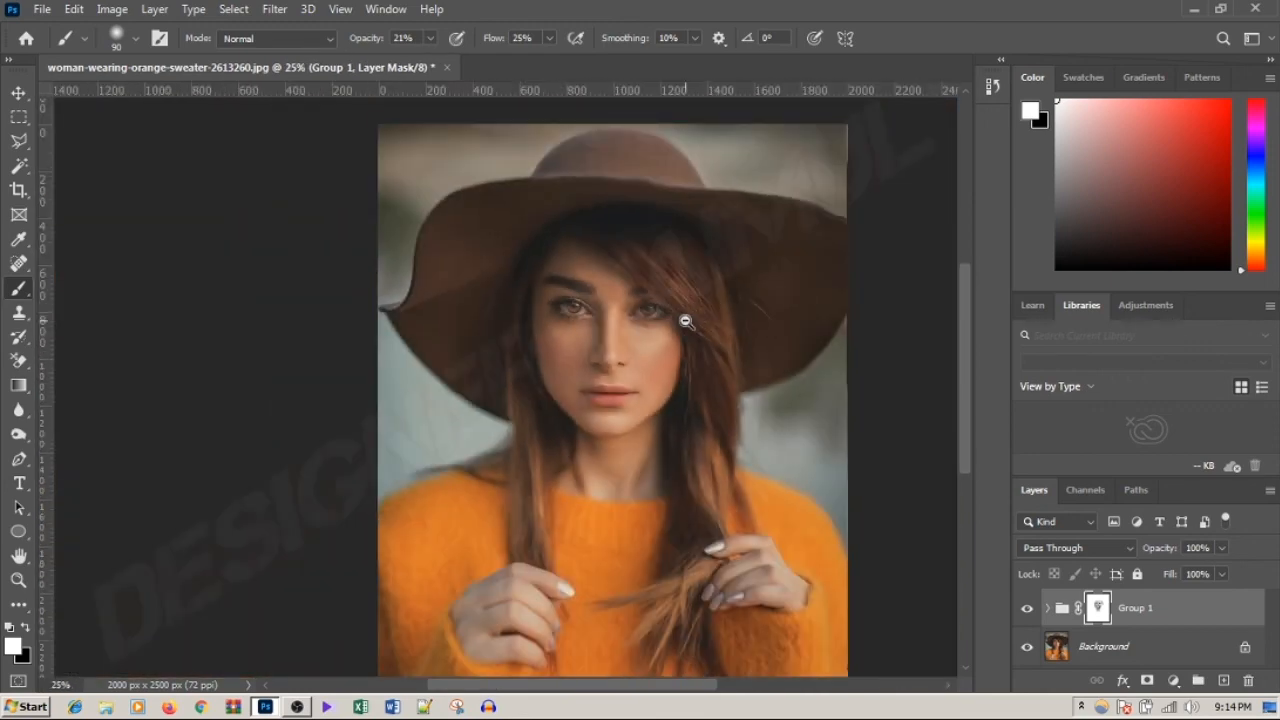
Step: Compare the original and retouched portrait, both close up on the face and in full, by toggling the group's visibility
scroll(685, 321, "up", 1)
left_click_drag(523, 286, 609, 257)
left_click(1029, 610)
scroll(538, 280, "up", 3)
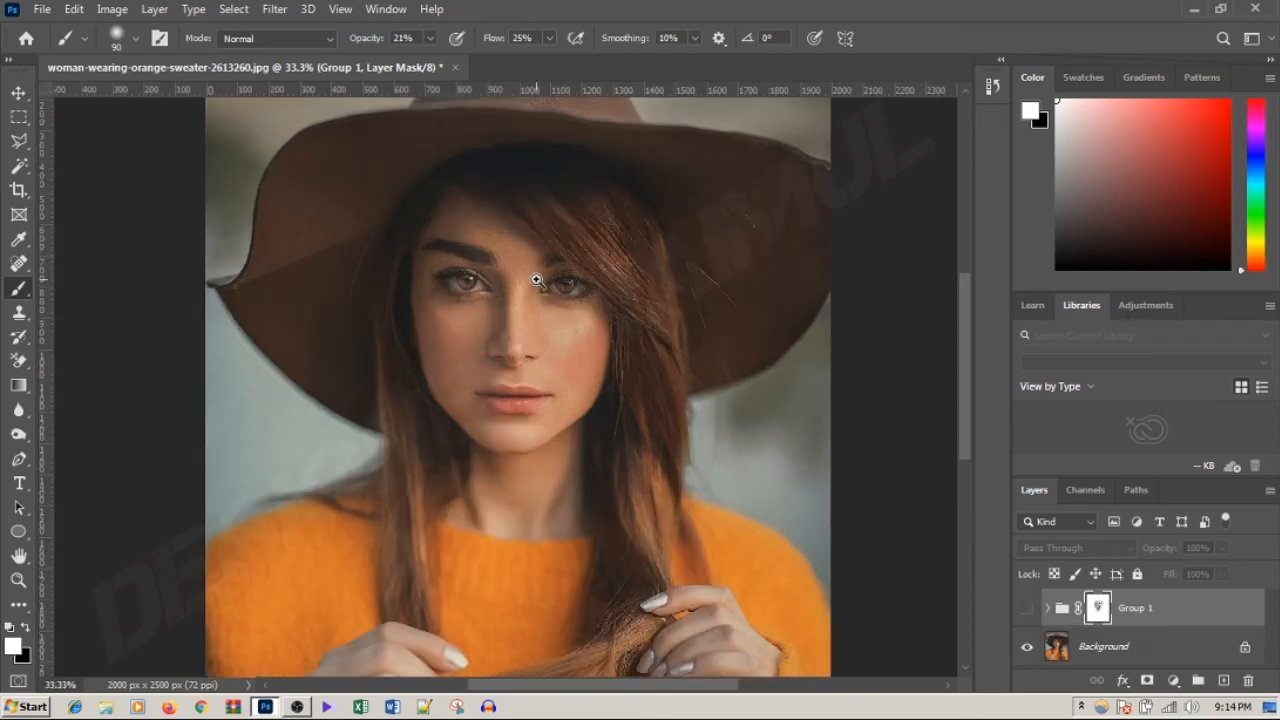
left_click(1025, 611)
left_click(1026, 611)
left_click(1027, 612)
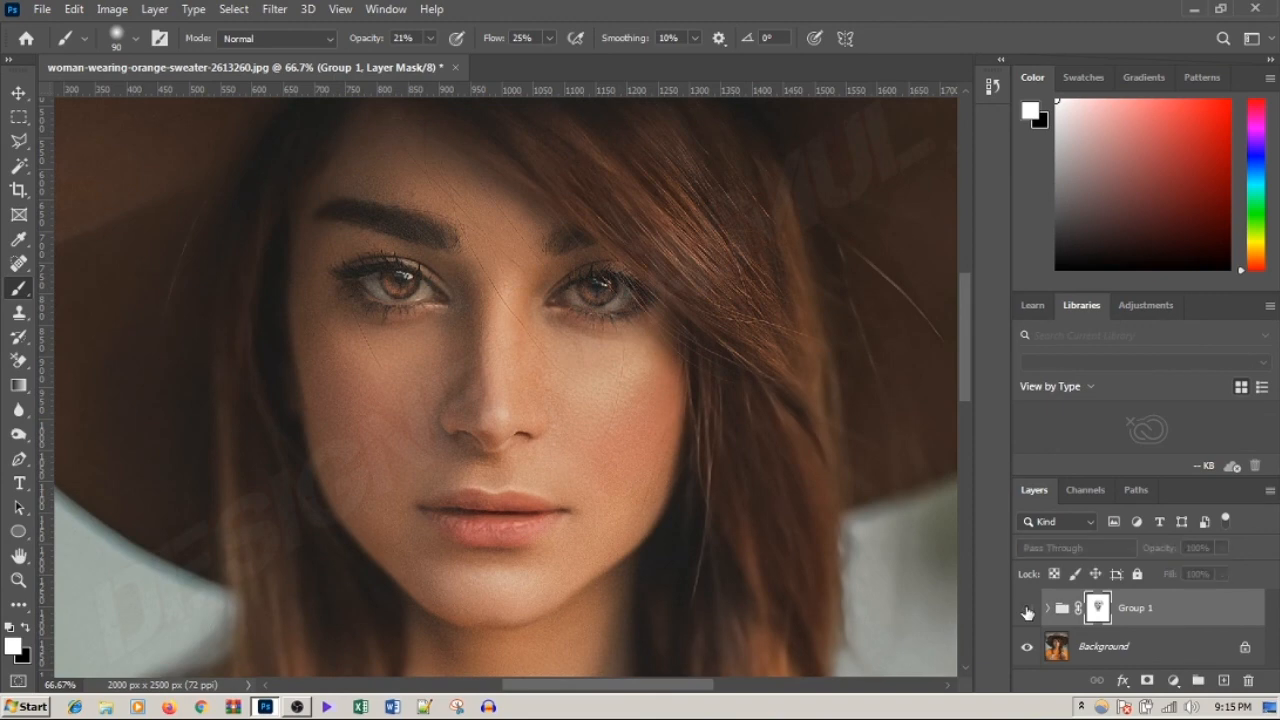
left_click(1027, 610)
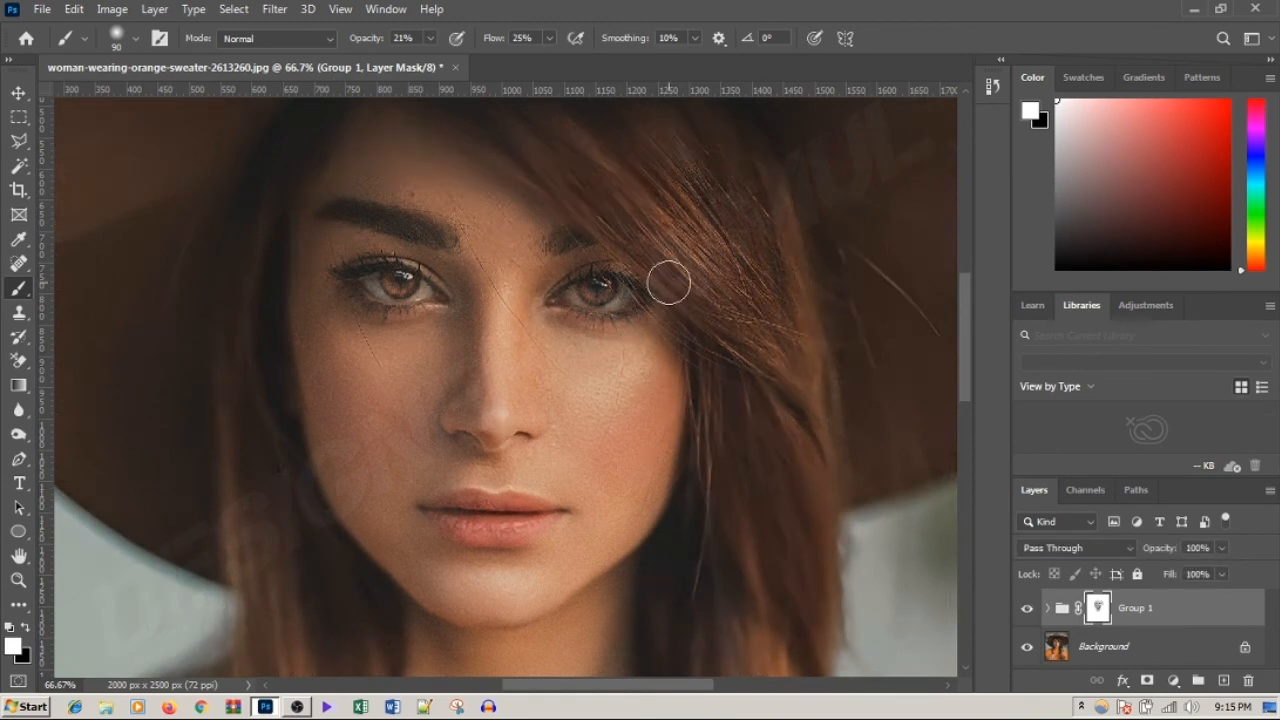
scroll(520, 194, "down", 4)
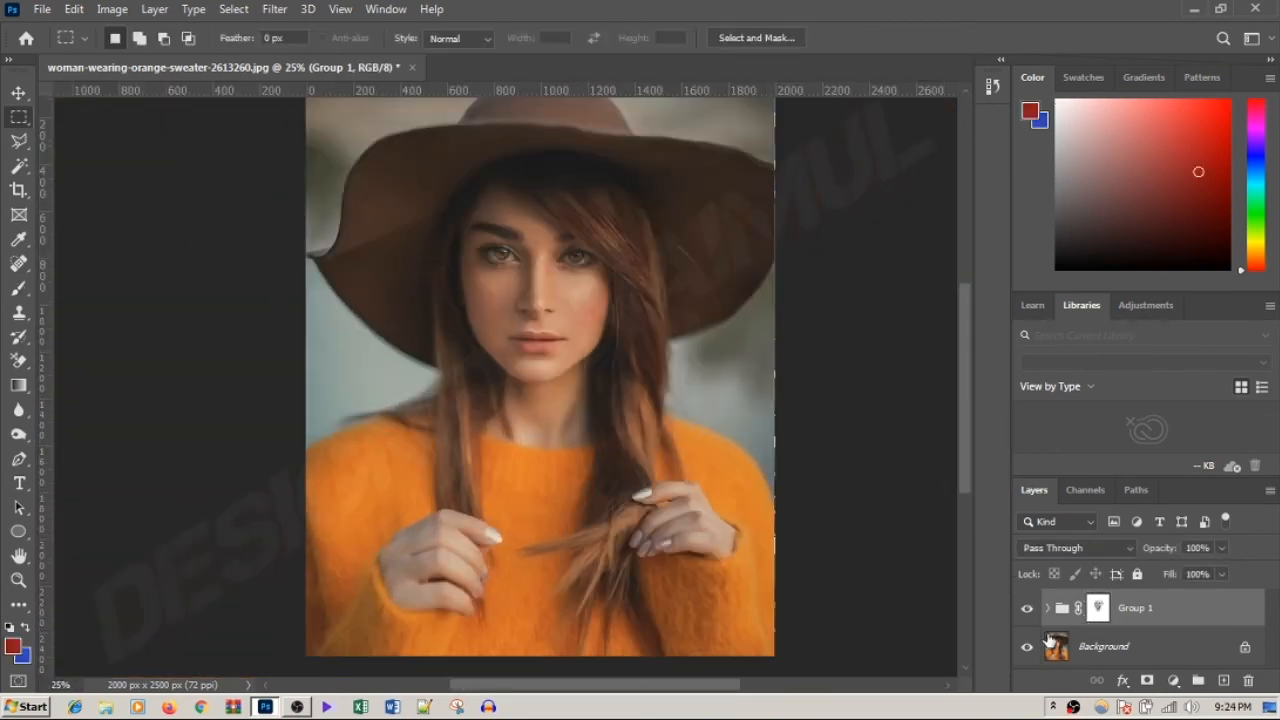
left_click(1027, 610)
left_click(1027, 610)
Step: Lighten Layer 1 copy inside Group 1 slightly by raising its tonal curve with a Curves adjustment
scroll(489, 406, "up", 1)
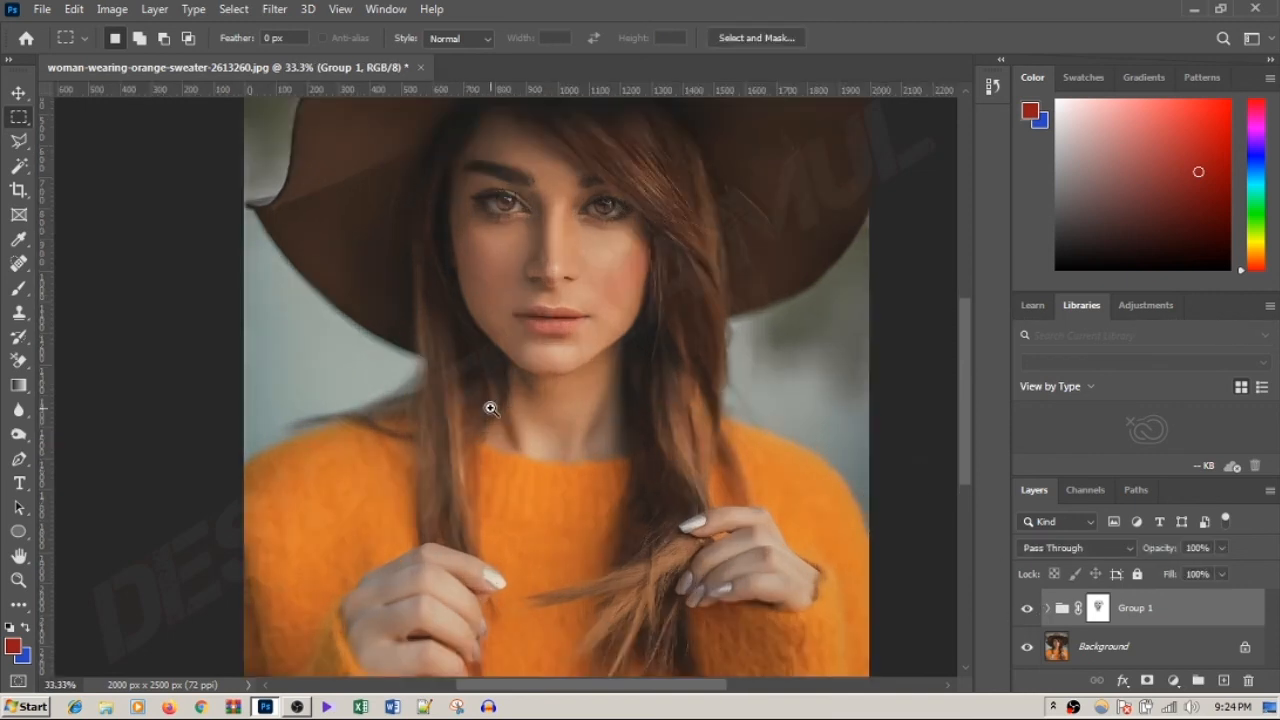
scroll(963, 383, "up", 3)
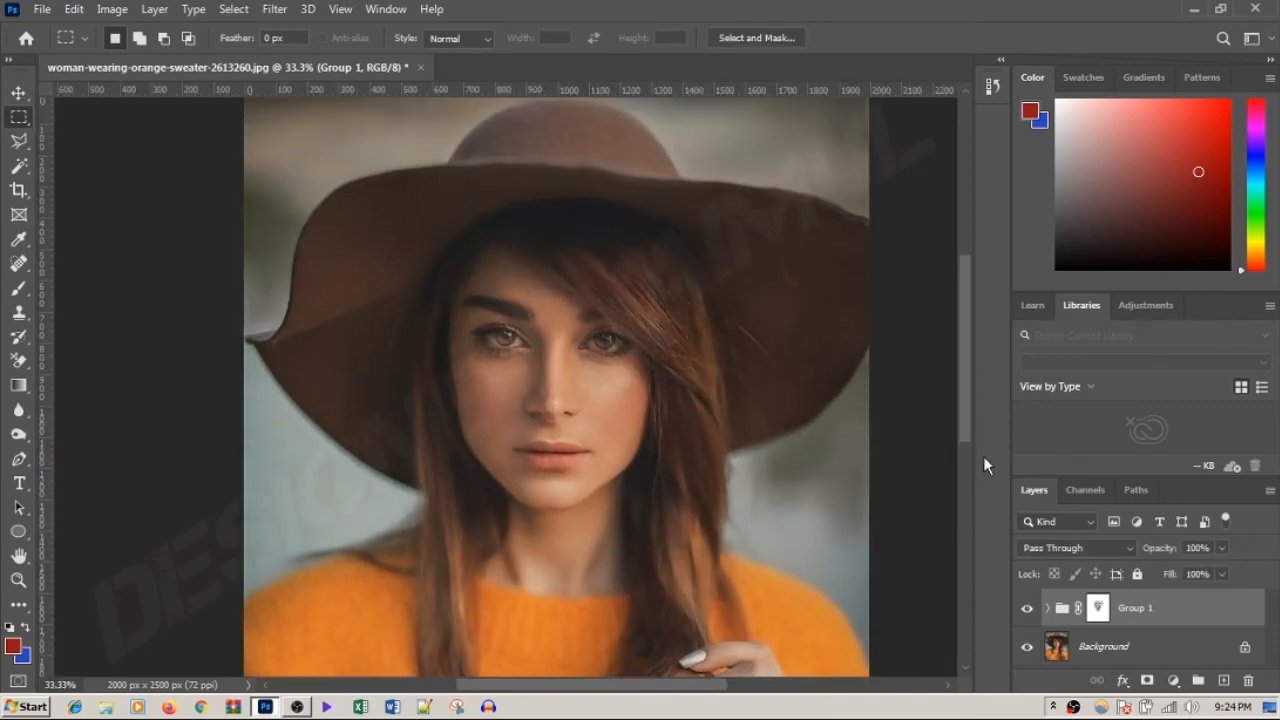
left_click(1048, 609)
left_click(1105, 649)
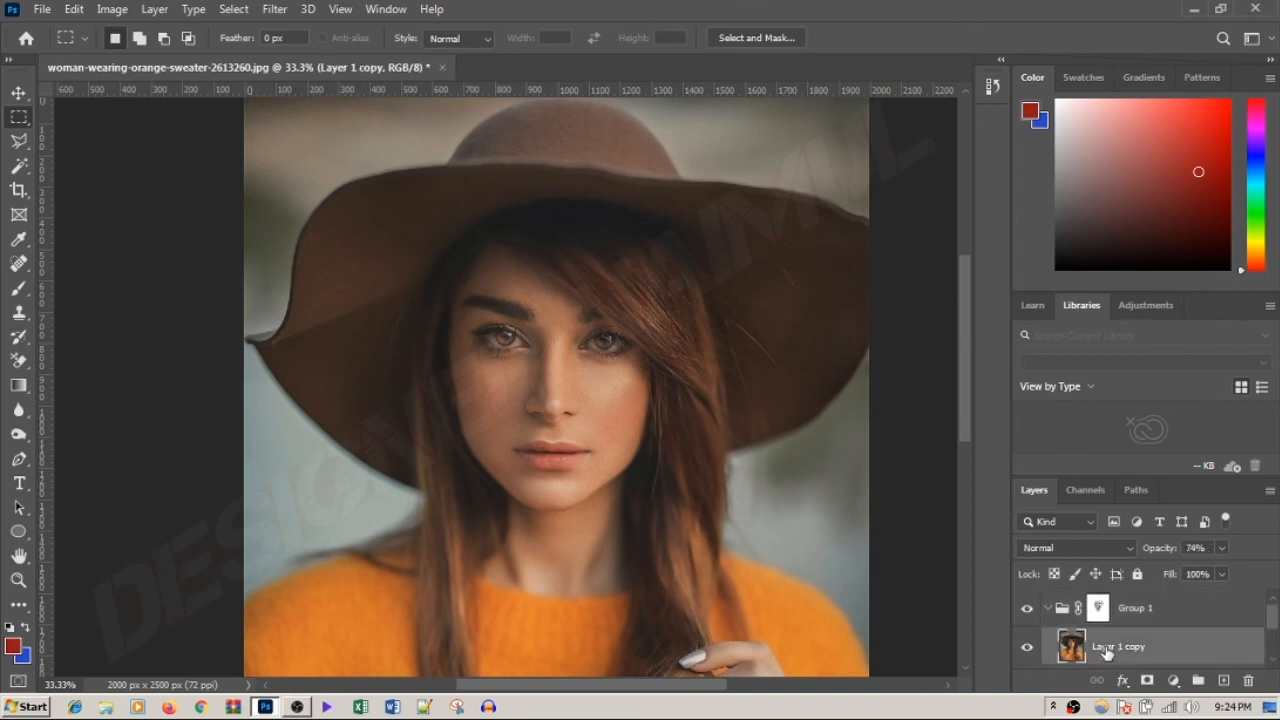
key("ctrl+m")
left_click_drag(805, 92, 1111, 87)
left_click_drag(1062, 304, 1057, 290)
left_click_drag(1233, 100, 1031, 135)
left_click(1240, 161)
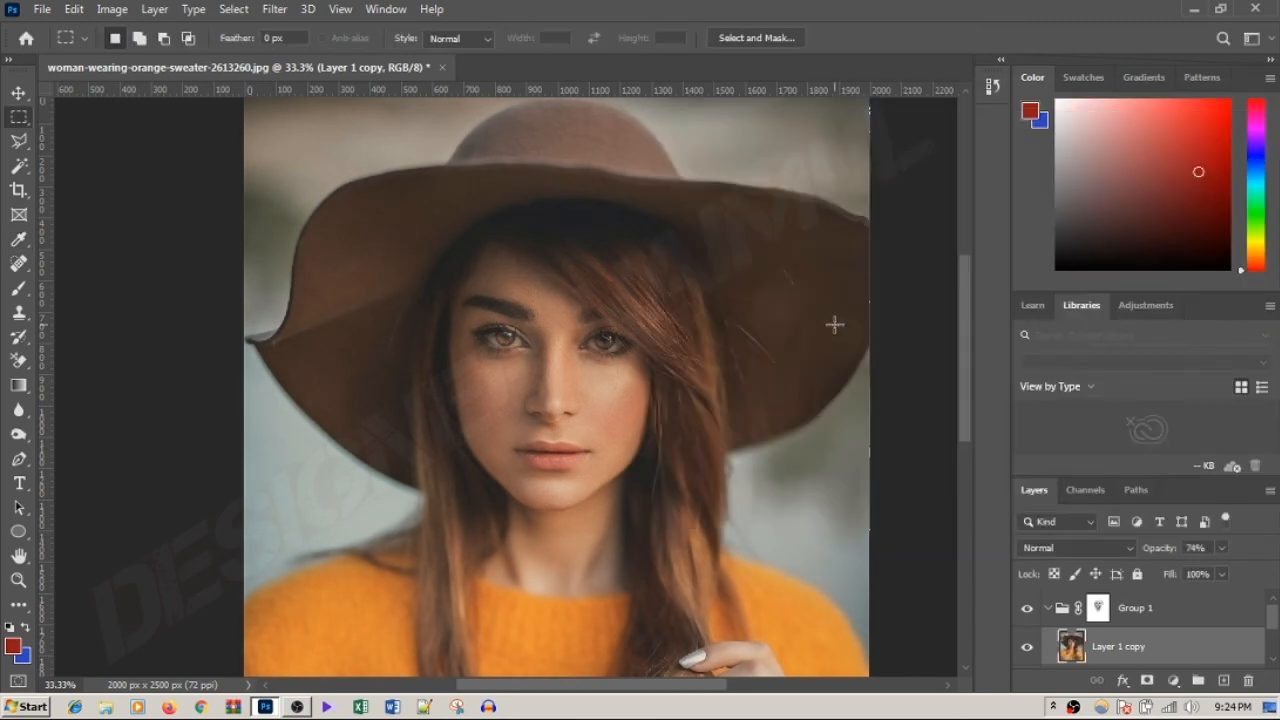
left_click(835, 325, "ctrl+alt")
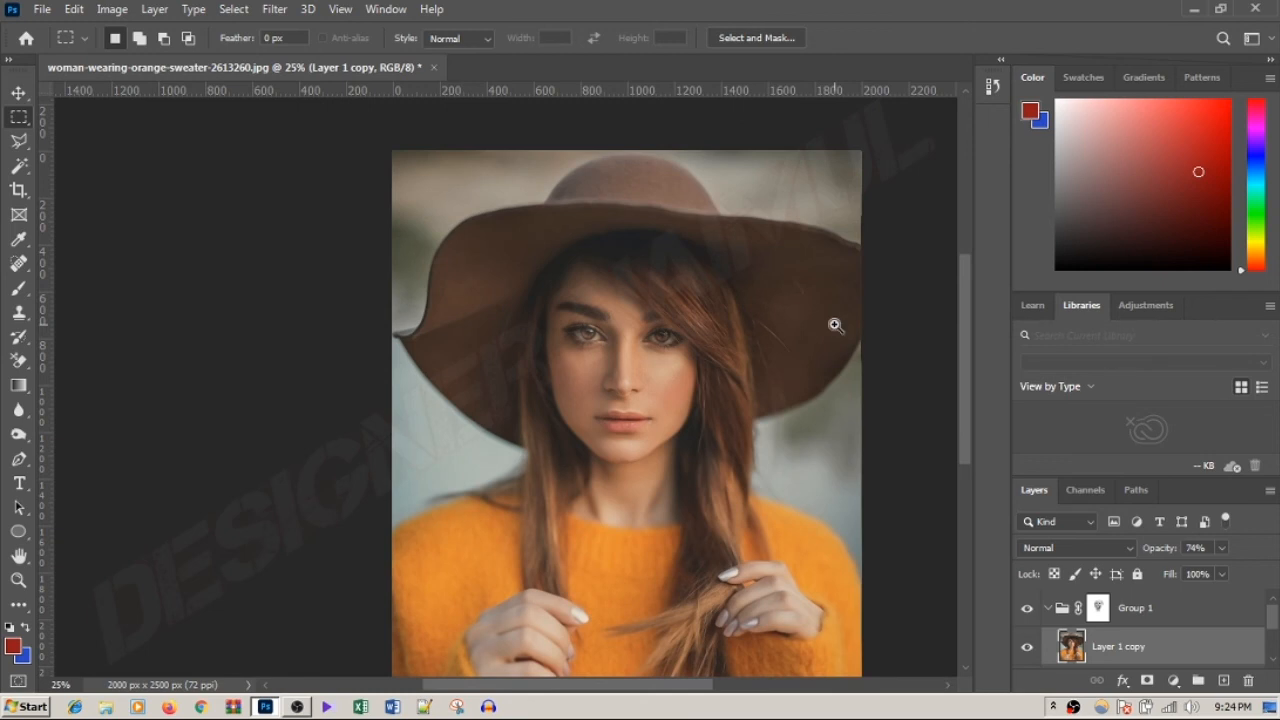
left_click(835, 325, "ctrl+alt")
left_click(618, 297, "ctrl")
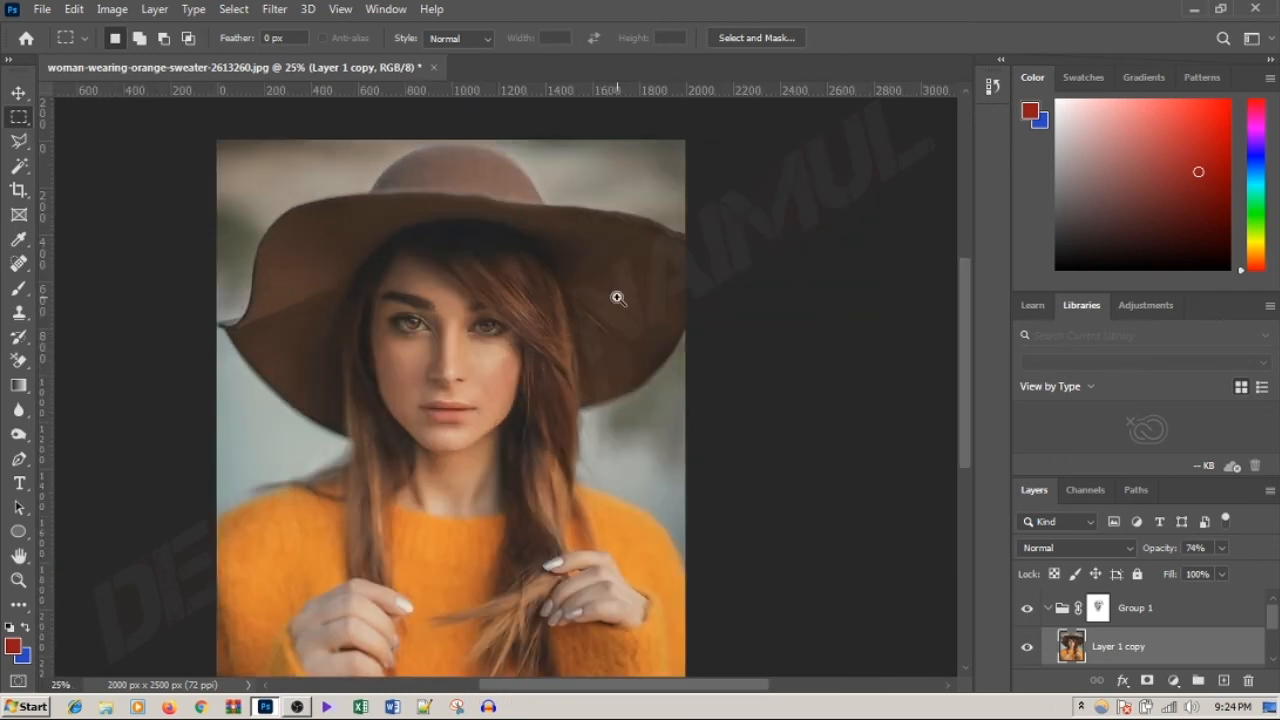
left_click_drag(478, 305, 537, 257)
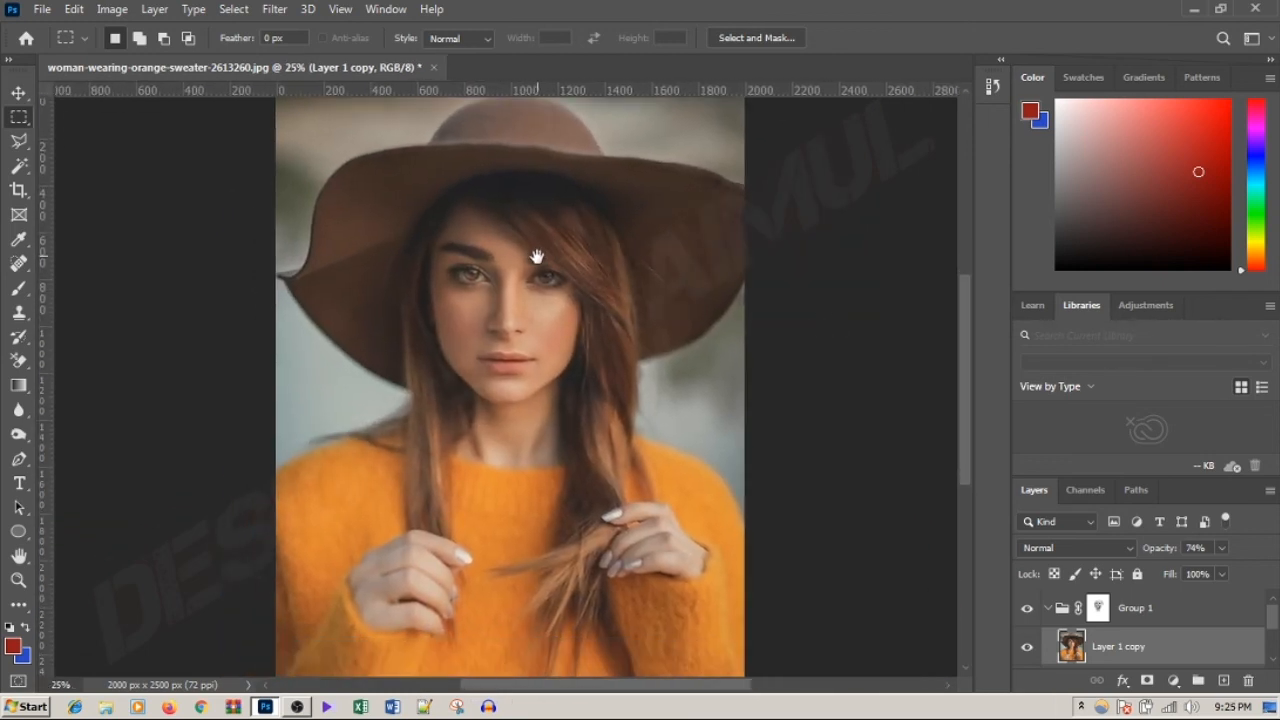